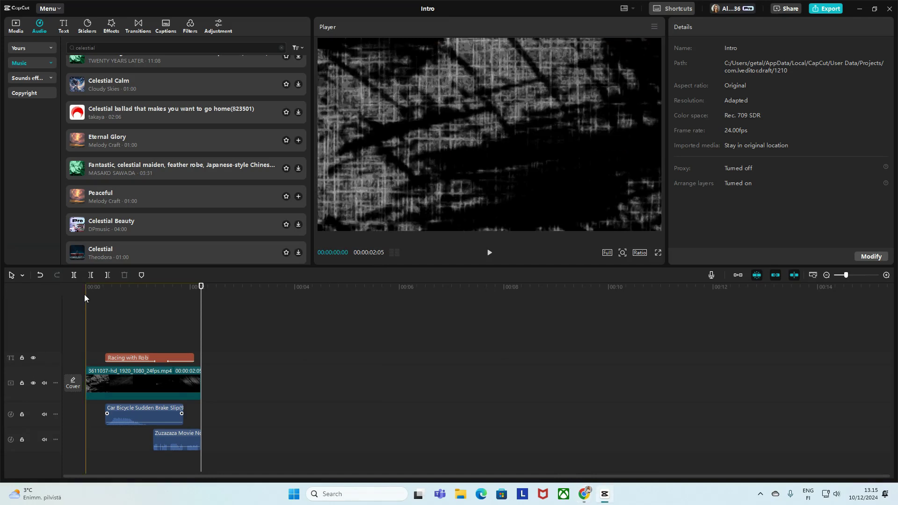
# Step: Play the intro from its start, then show the project's imported media clips
pyautogui.click(85, 294)
pyautogui.press('space')
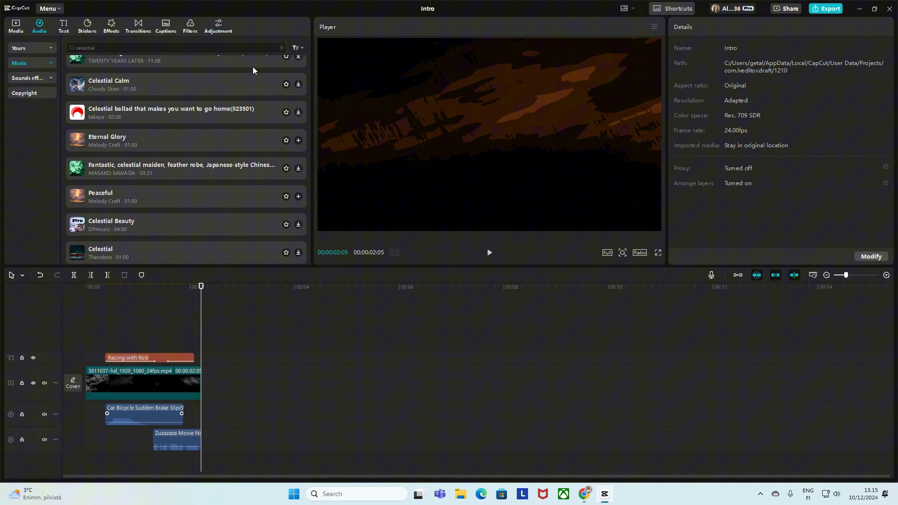
pyautogui.click(18, 26)
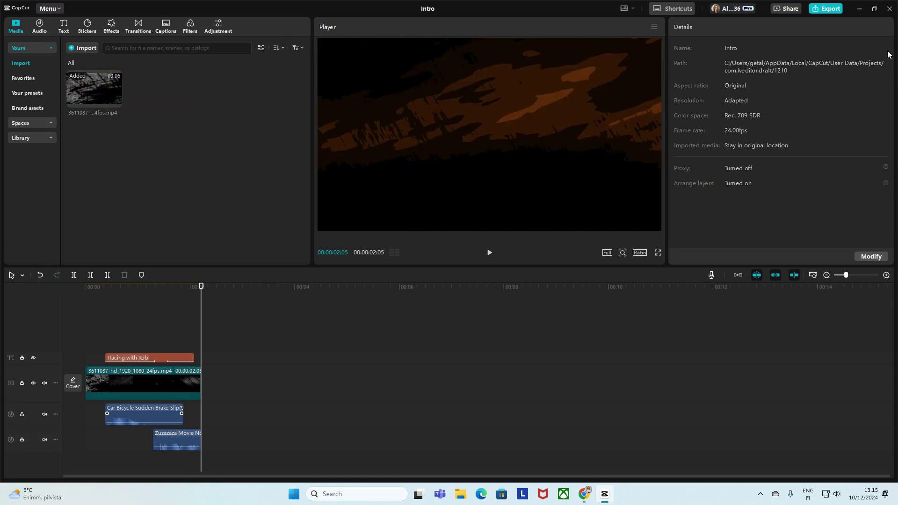
# Step: Open pexels.com in Chrome and search its videos for 'intro'
pyautogui.click(584, 494)
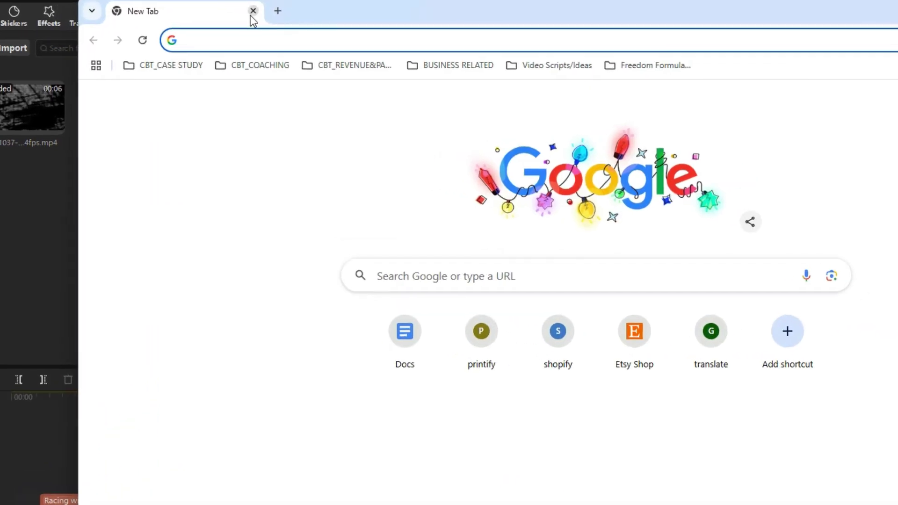
pyautogui.write('pe')
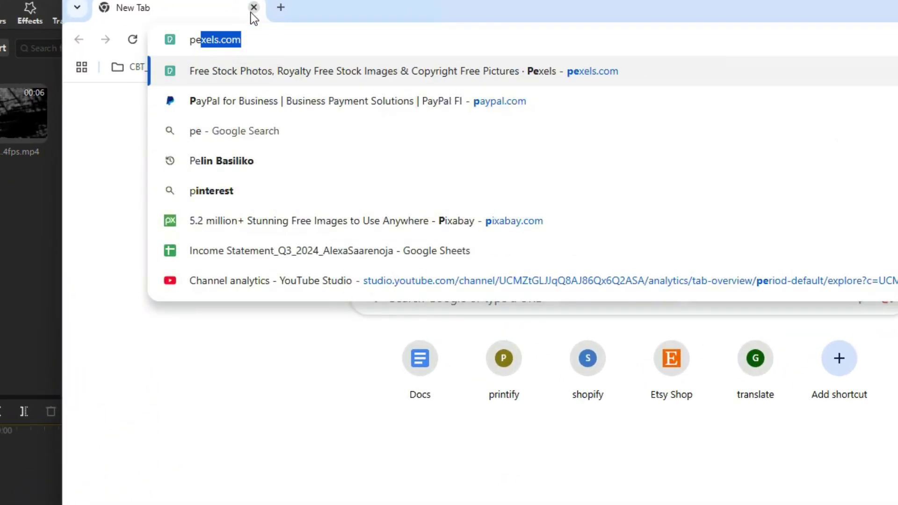
pyautogui.write('x')
pyautogui.press('Return')
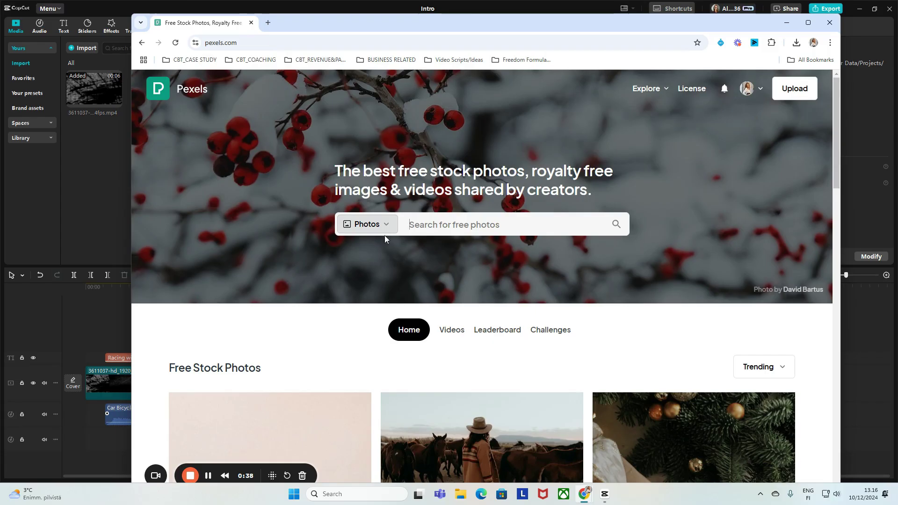
pyautogui.click(472, 331)
pyautogui.click(441, 398)
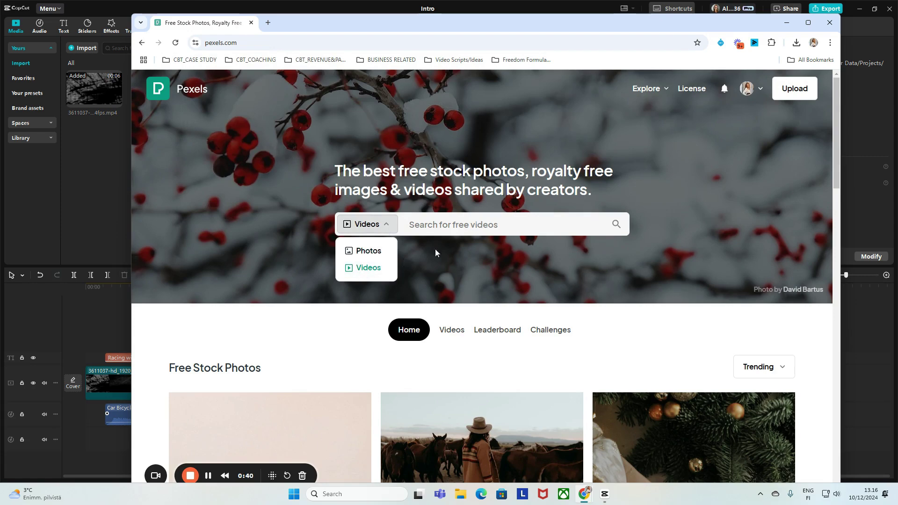
pyautogui.click(444, 227)
pyautogui.write('intro')
pyautogui.press('Return')
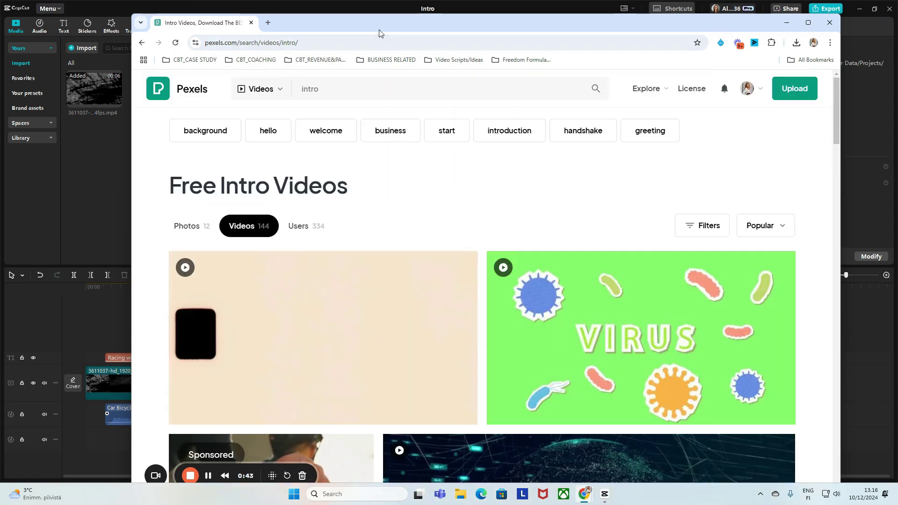
# Step: Download the dark 3611037-hd_1920_1080_24fps intro clip and return to CapCut
pyautogui.scroll(-4, 403, 272)
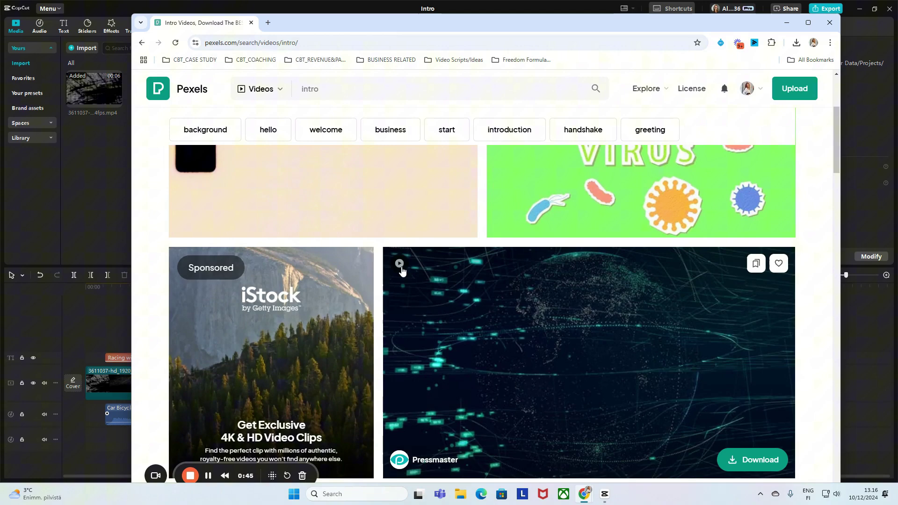
pyautogui.scroll(3, 356, 187)
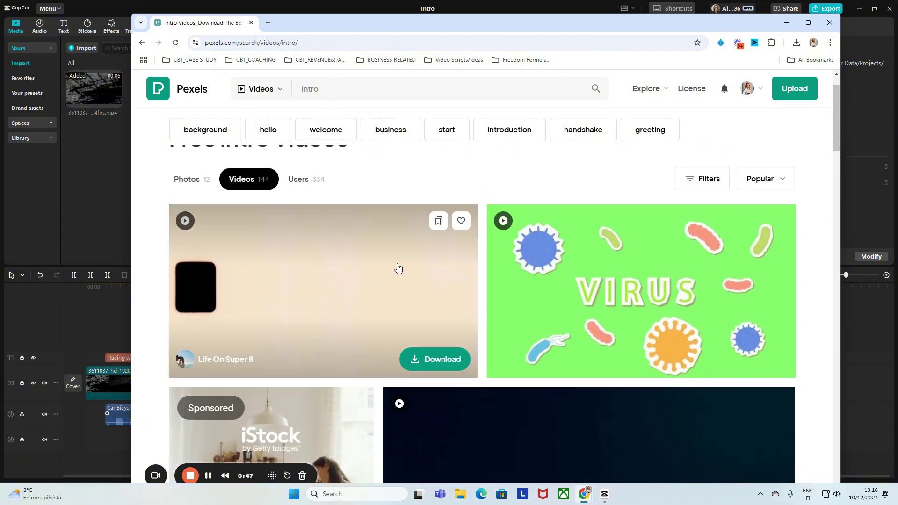
pyautogui.scroll(-10, 396, 266)
pyautogui.scroll(-5, 396, 265)
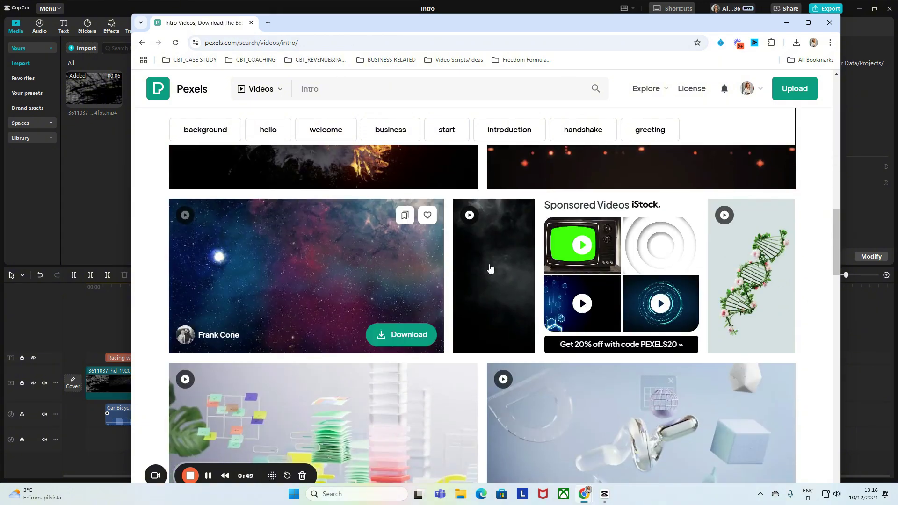
pyautogui.scroll(4, 315, 301)
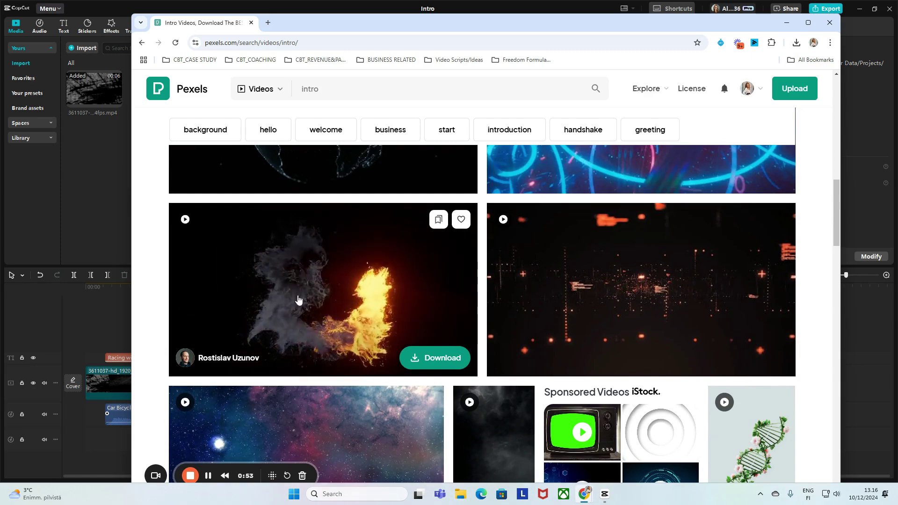
pyautogui.scroll(-5, 343, 286)
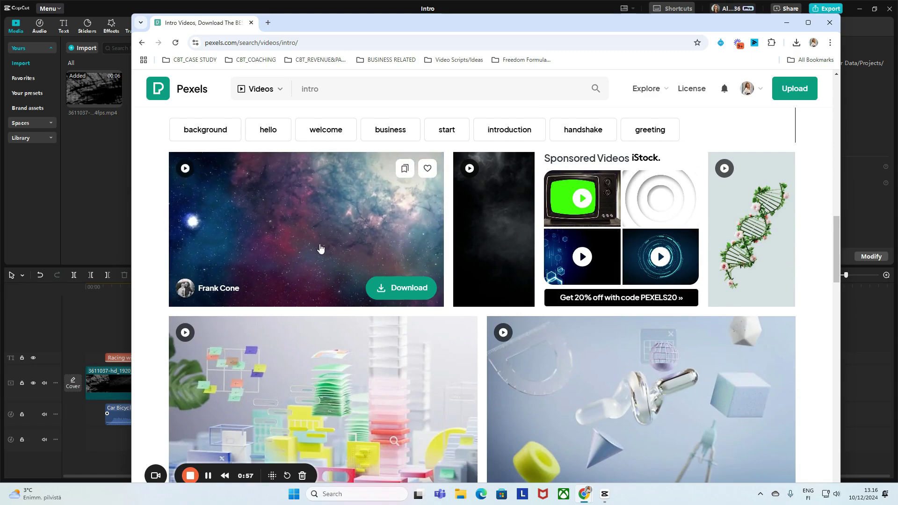
pyautogui.scroll(-7, 331, 242)
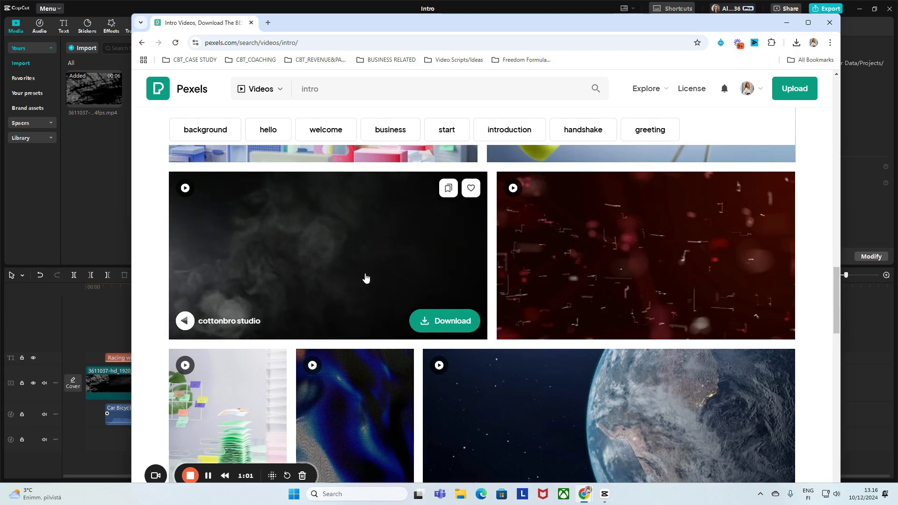
pyautogui.scroll(-4, 366, 278)
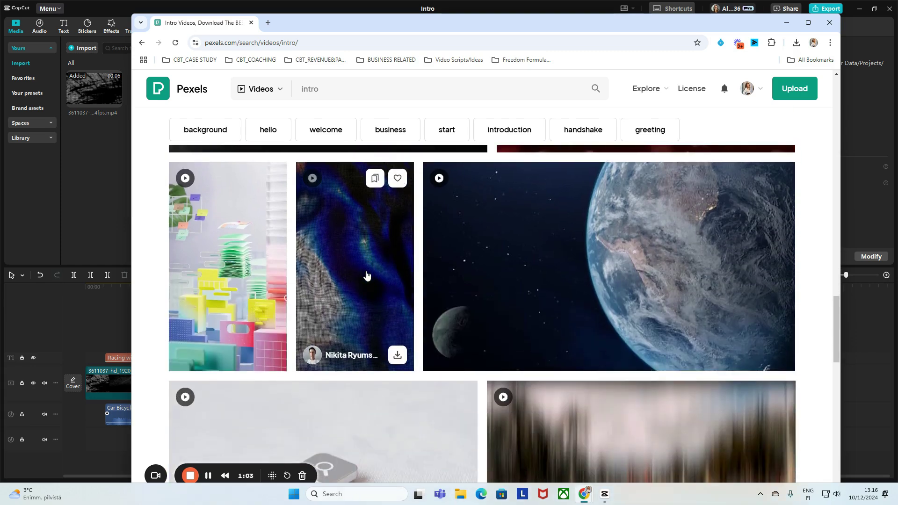
pyautogui.scroll(-7, 367, 276)
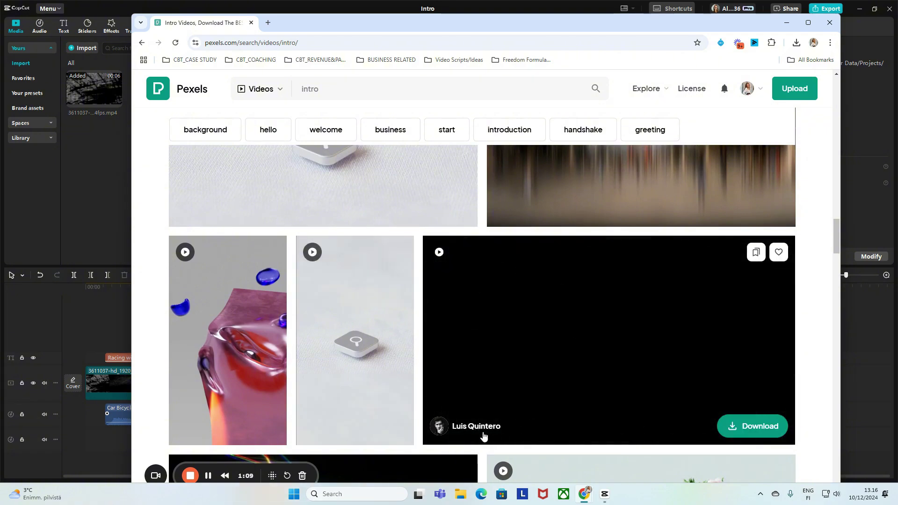
pyautogui.click(753, 427)
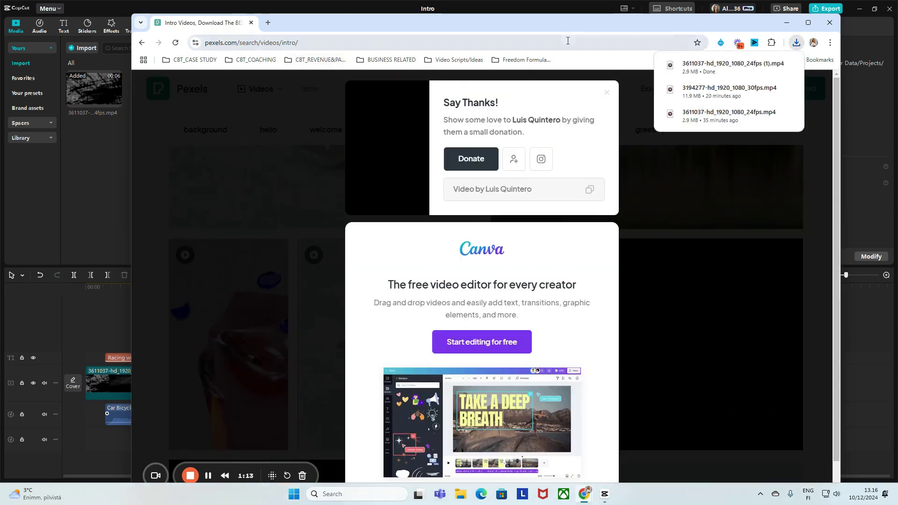
pyautogui.click(830, 23)
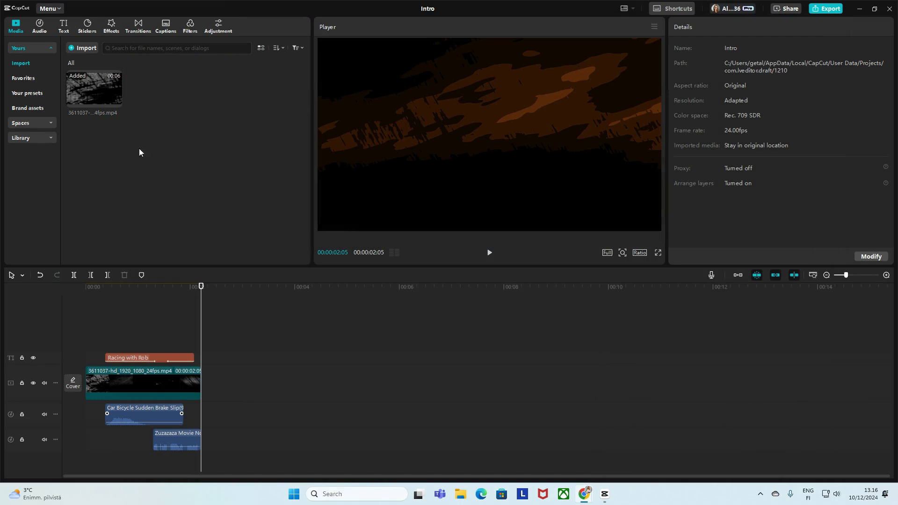
pyautogui.click(82, 49)
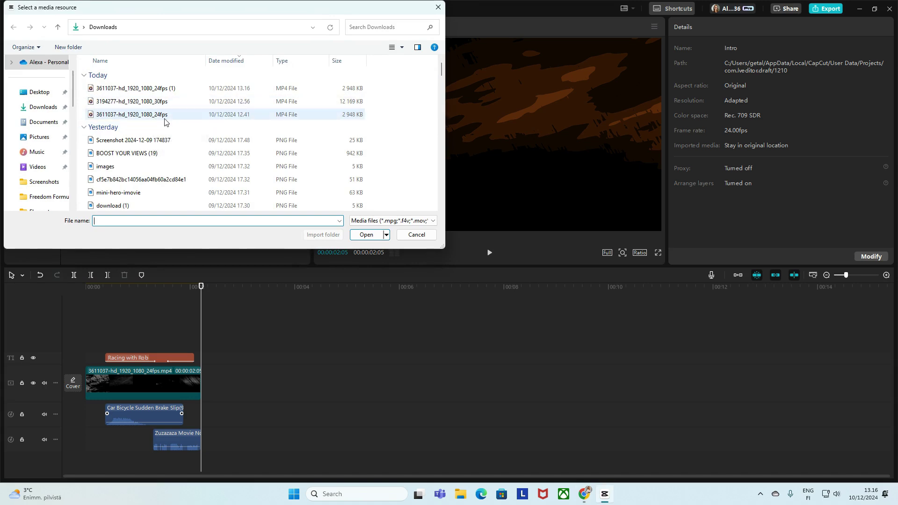
pyautogui.click(416, 236)
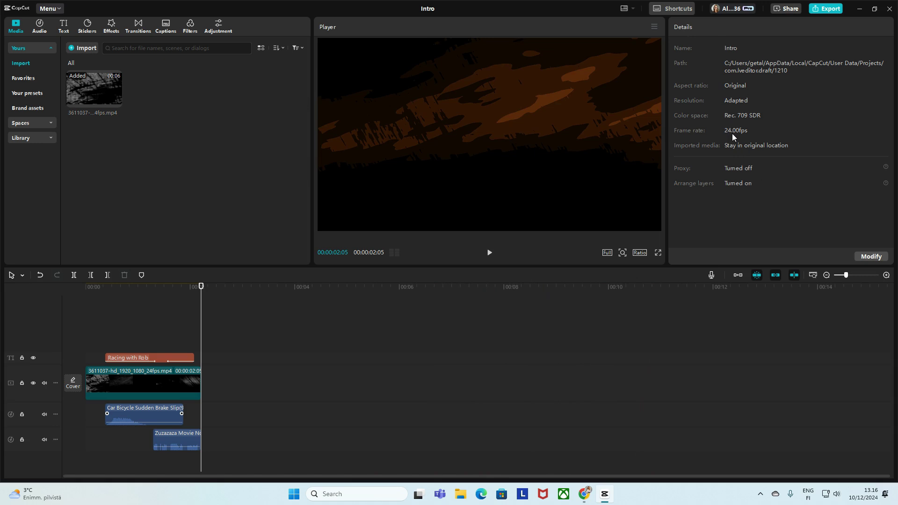
# Step: Save the project settings as Intro_CarChannel with frame rate at 24.00 fps
pyautogui.click(869, 257)
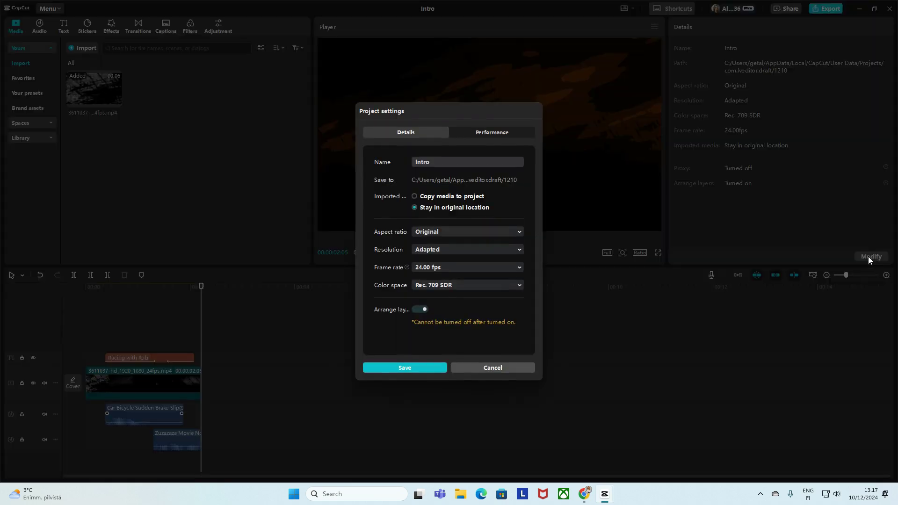
pyautogui.click(520, 267)
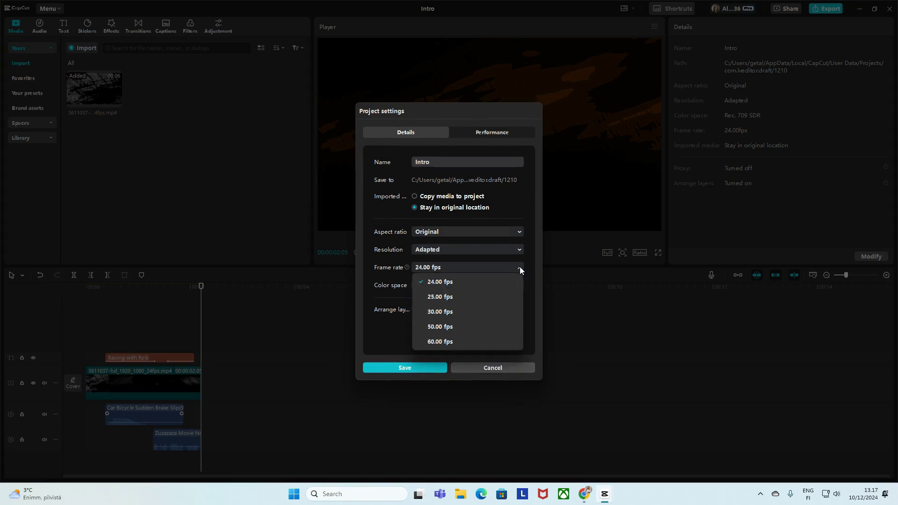
pyautogui.click(490, 311)
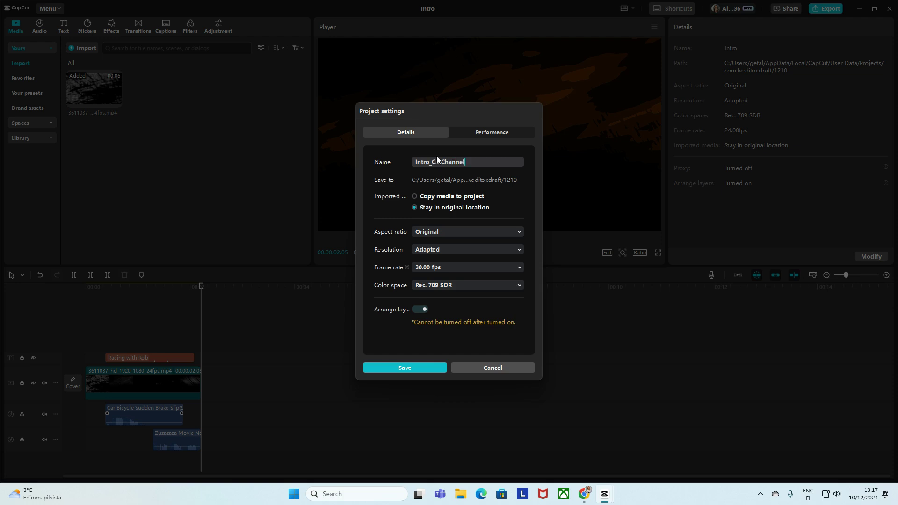
pyautogui.click(521, 269)
pyautogui.click(438, 297)
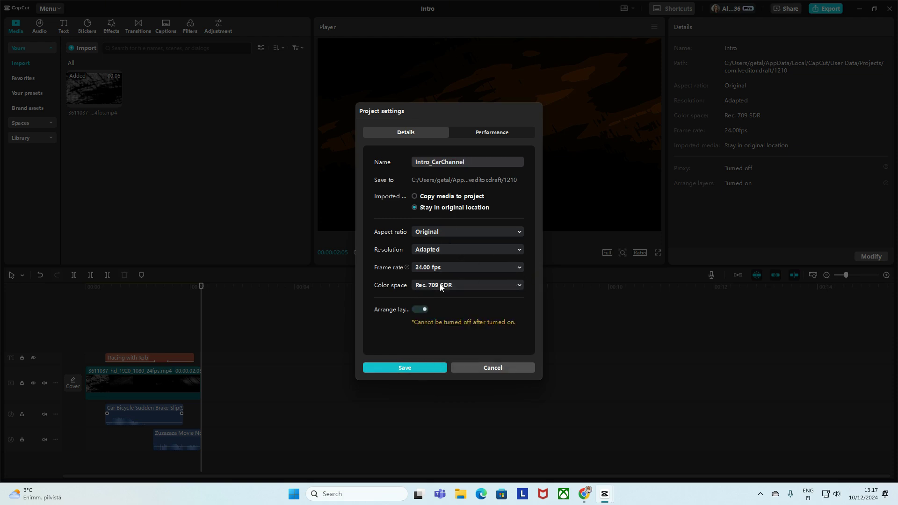
pyautogui.click(420, 368)
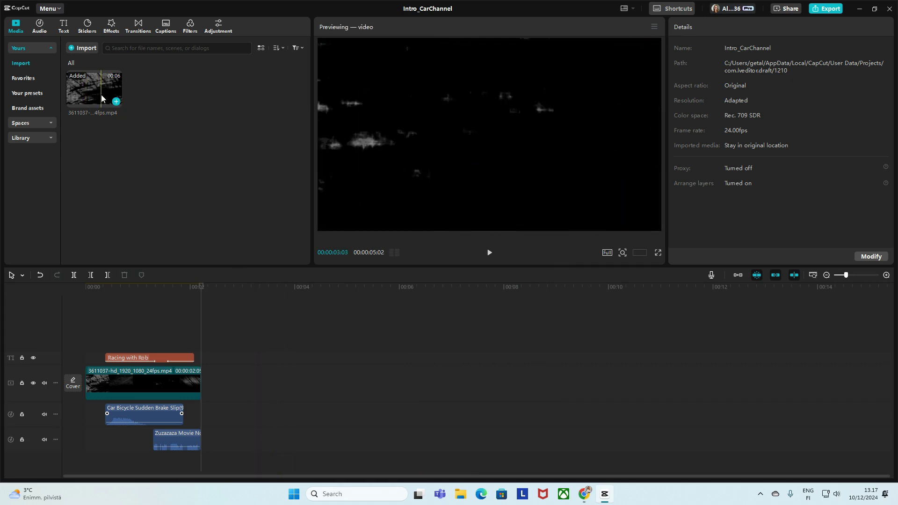
# Step: Drag the 3611037 clip onto the main video track at about 00:05
pyautogui.moveTo(101, 94); pyautogui.dragTo(348, 378)
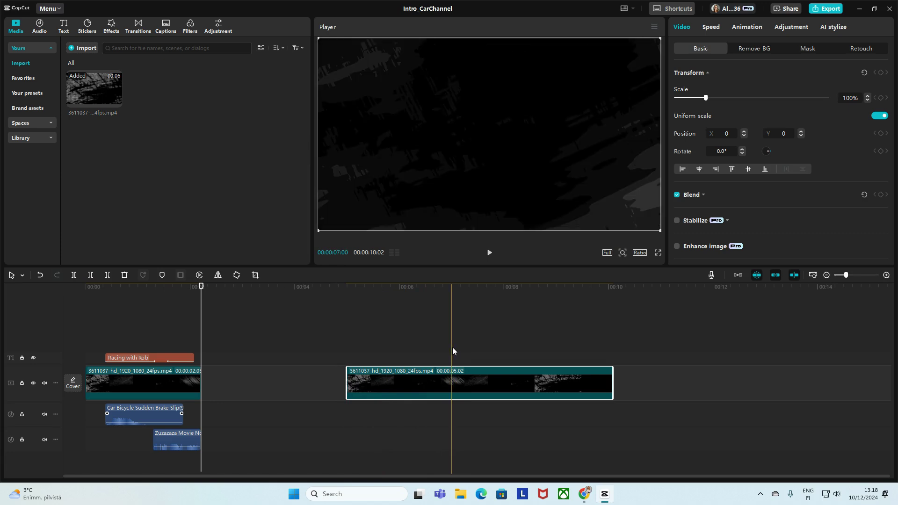
pyautogui.click(452, 352)
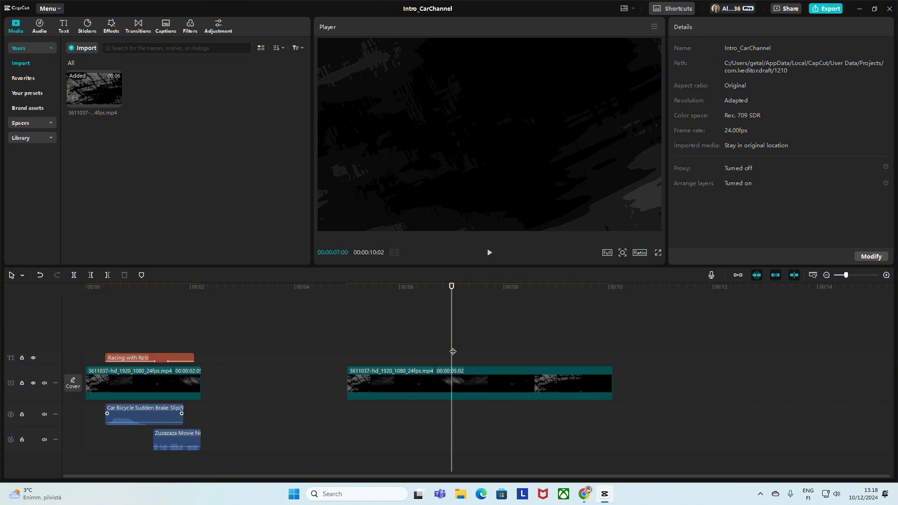
pyautogui.press('w')
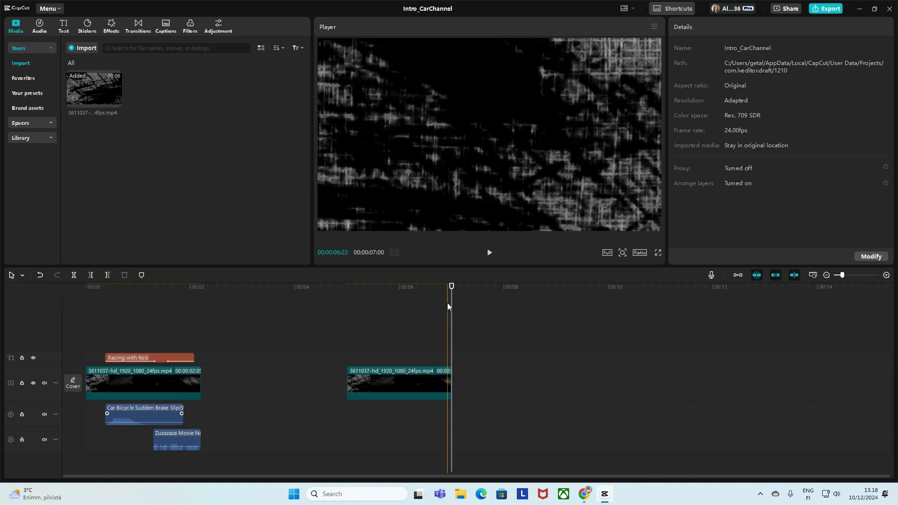
pyautogui.click(395, 308)
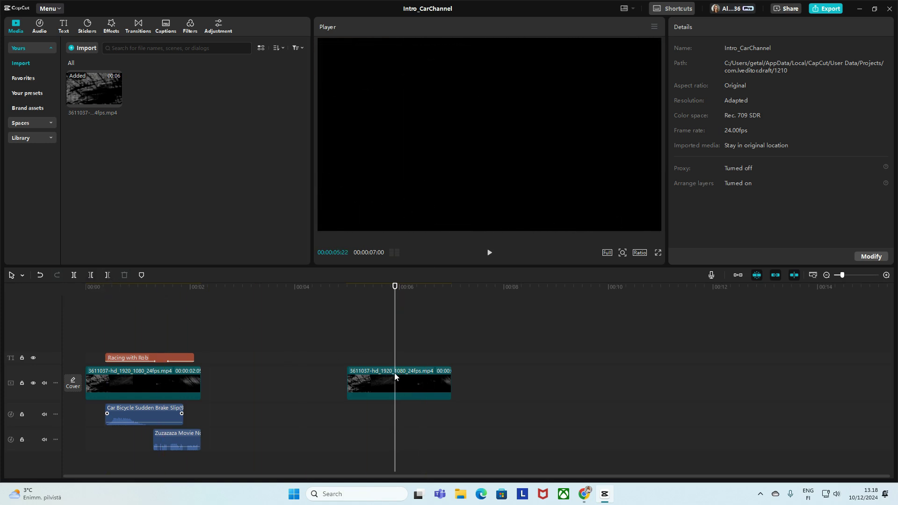
pyautogui.click(108, 275)
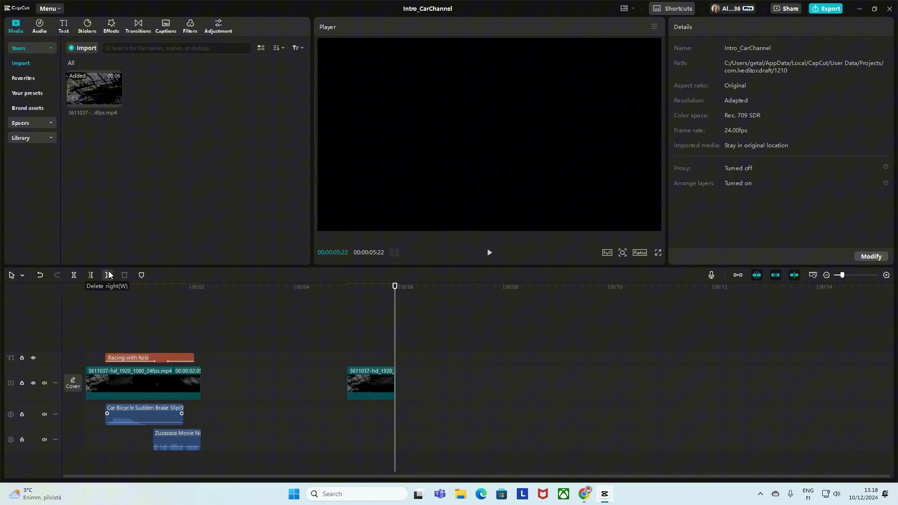
pyautogui.hotkey('ctrl', 'z')
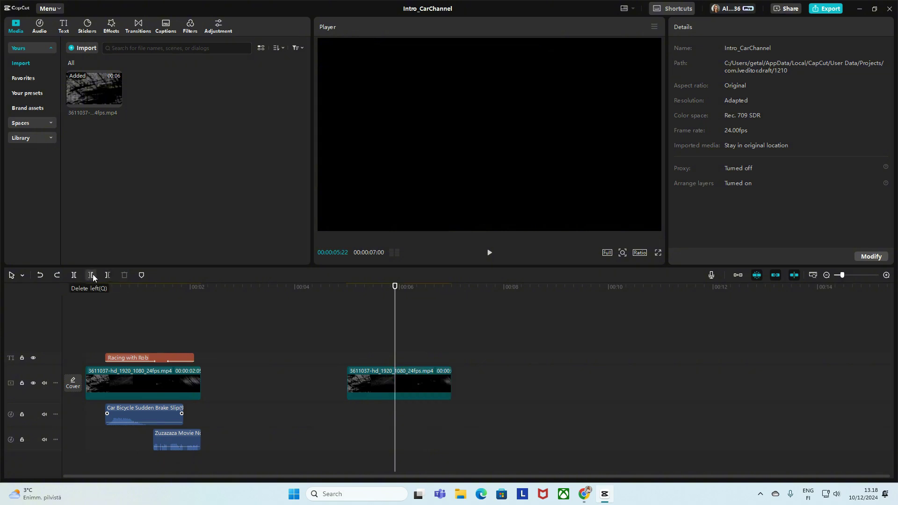
pyautogui.click(93, 274)
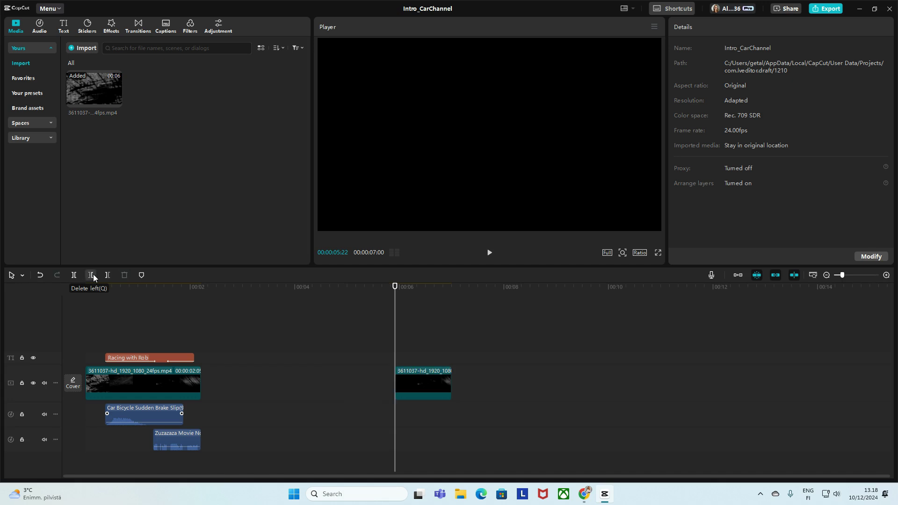
pyautogui.hotkey('ctrl', 'z')
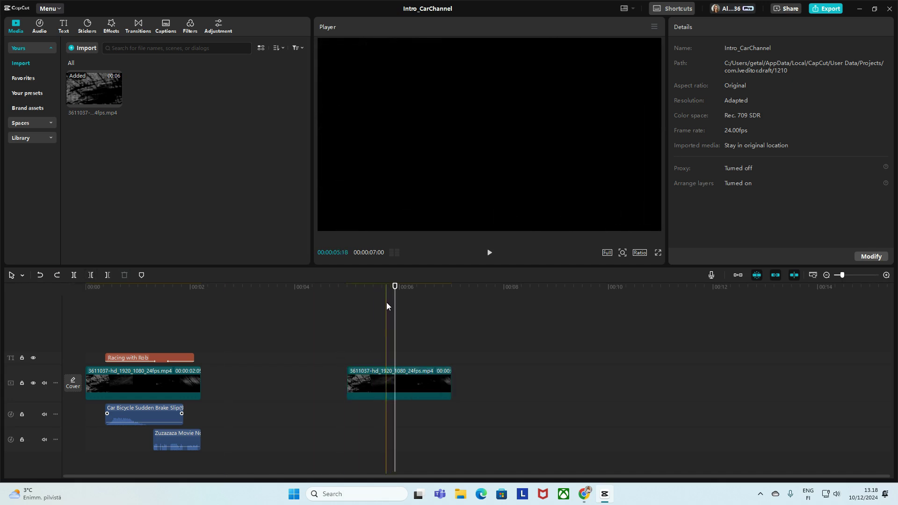
pyautogui.moveTo(395, 305); pyautogui.dragTo(464, 297)
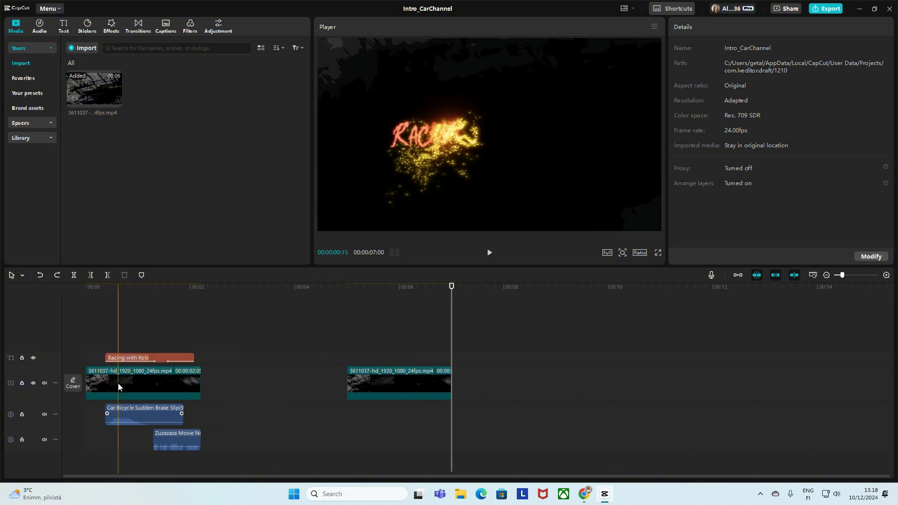
# Step: Hide the title text track, then select the first and second video clips
pyautogui.click(33, 358)
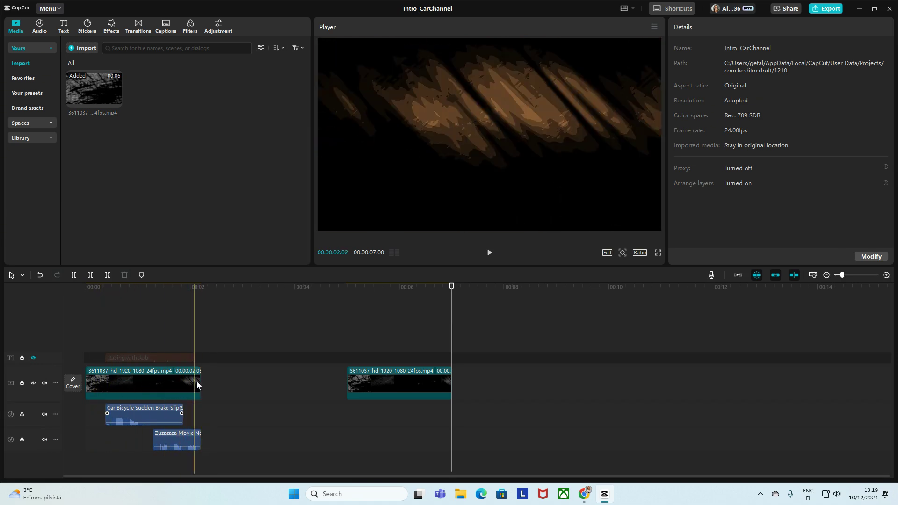
pyautogui.click(159, 386)
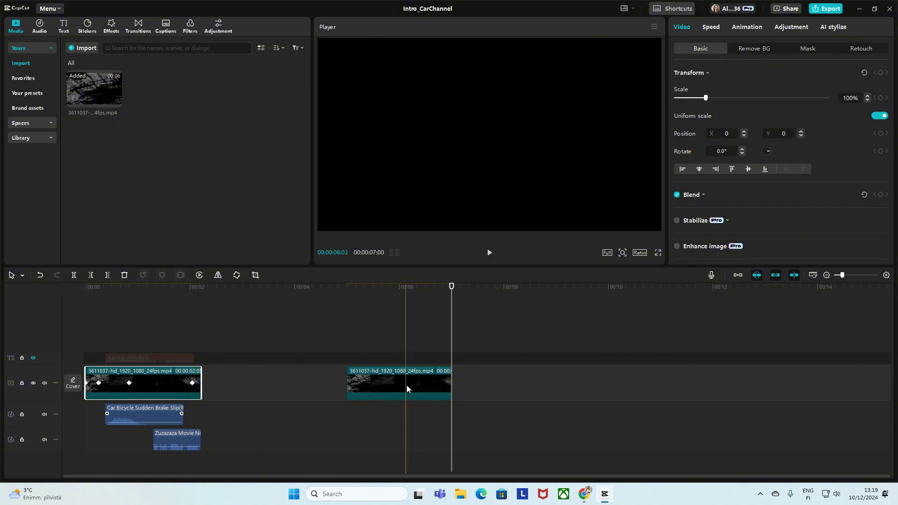
pyautogui.click(407, 388)
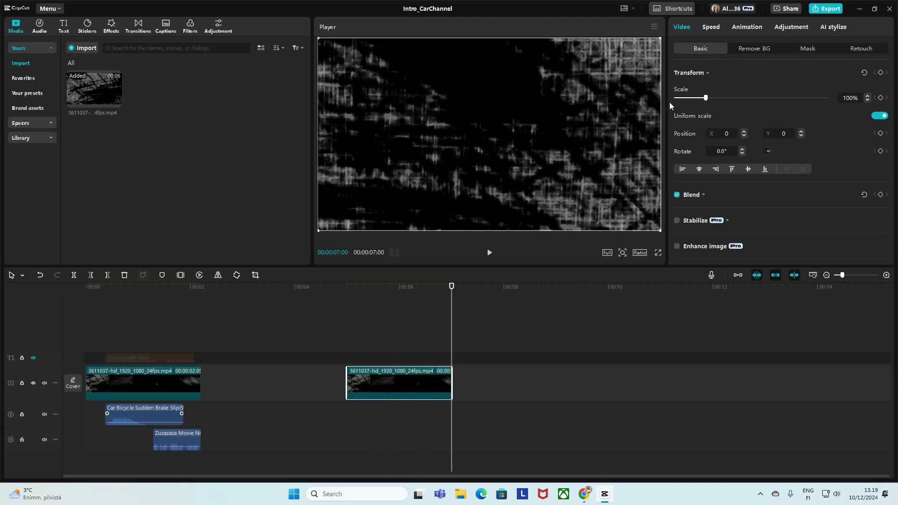
# Step: On the second clip, add Temp, Tint and Saturation keyframes at 00:05:00
pyautogui.click(791, 26)
pyautogui.click(345, 361)
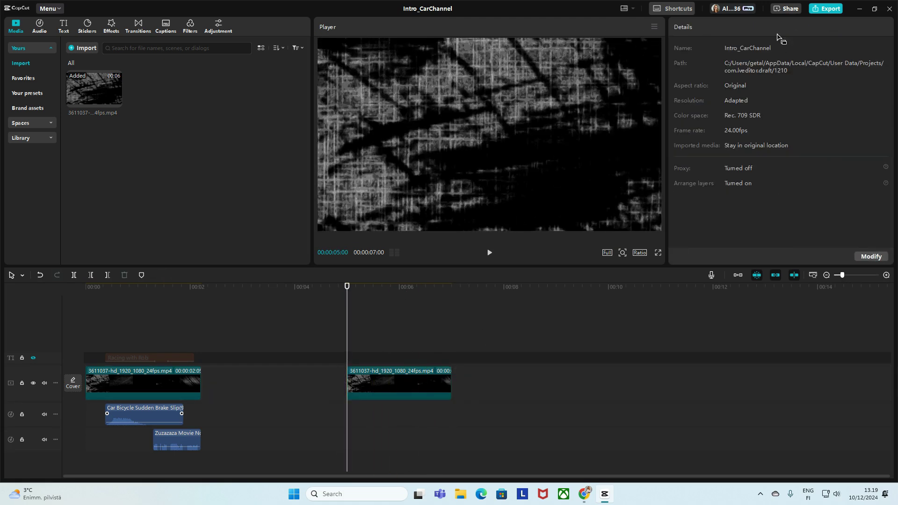
pyautogui.click(428, 386)
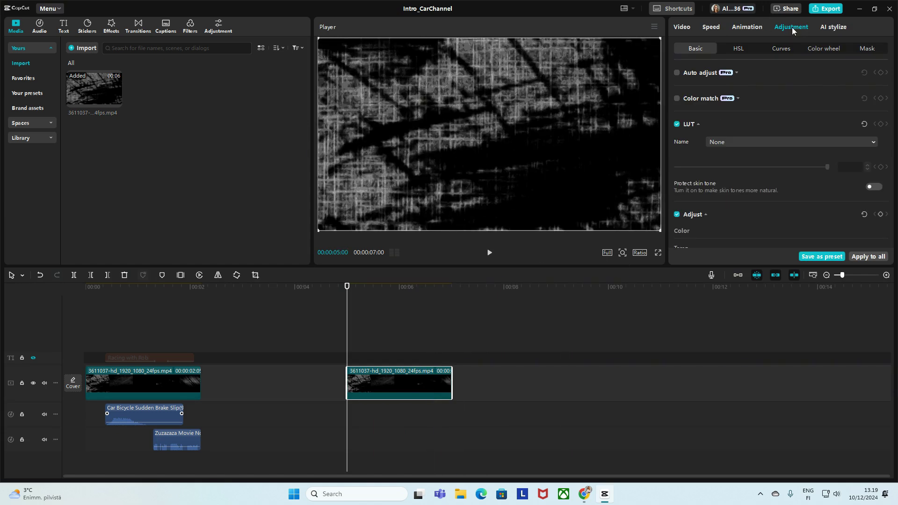
pyautogui.scroll(-3, 696, 142)
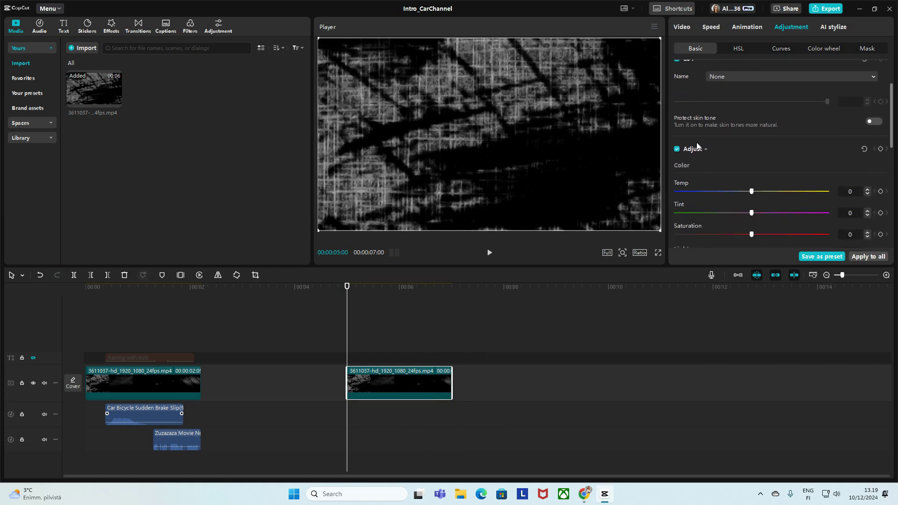
pyautogui.scroll(-2, 697, 143)
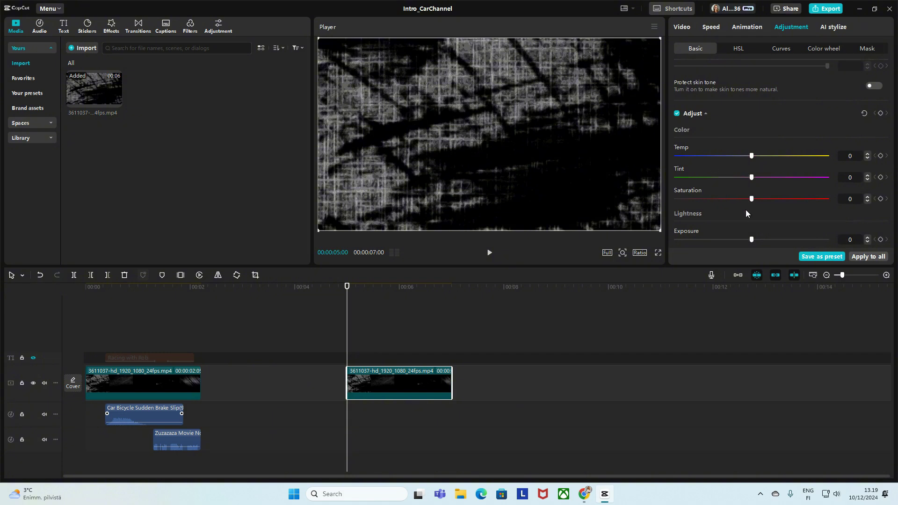
pyautogui.click(881, 156)
pyautogui.click(881, 178)
pyautogui.click(881, 199)
# Step: Keyframe temperature blue at 5:05, warm at 5:12, tint 41 at 5:19, saturation 50 at 6:00
pyautogui.moveTo(350, 294); pyautogui.dragTo(356, 294)
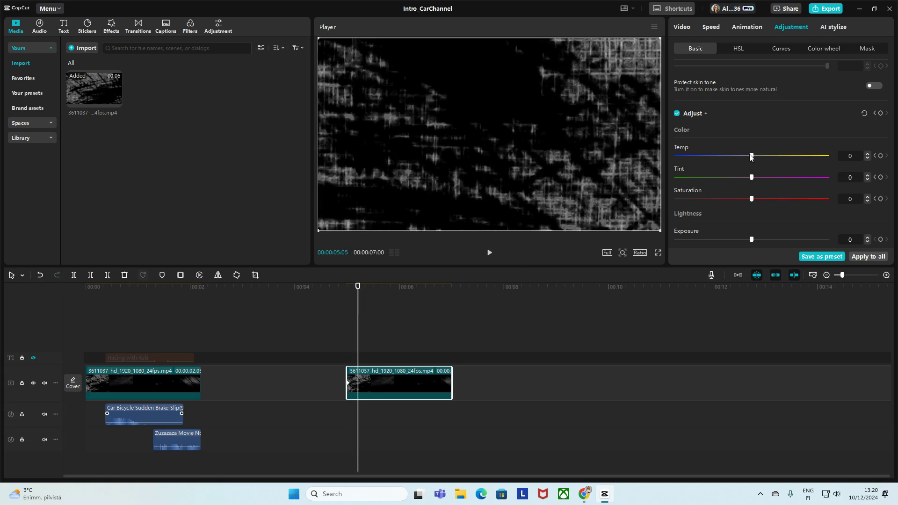
pyautogui.moveTo(750, 156); pyautogui.dragTo(688, 162)
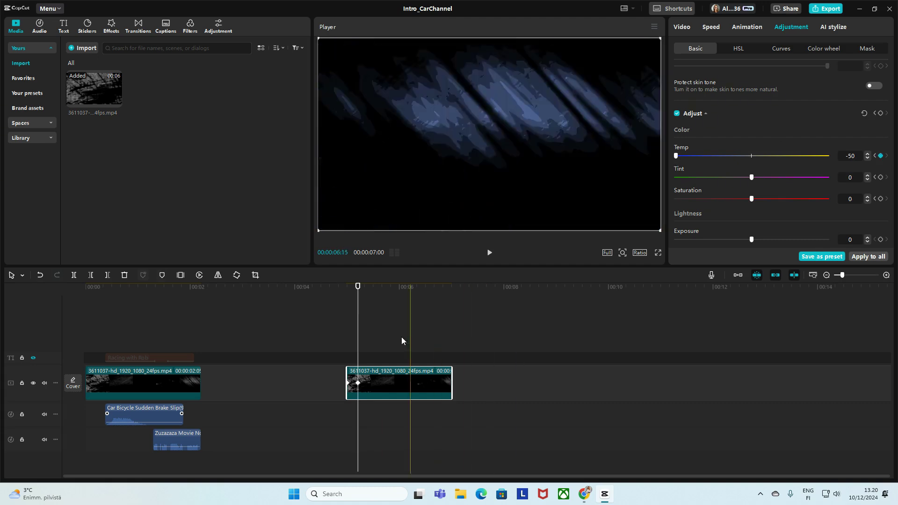
pyautogui.moveTo(356, 327); pyautogui.dragTo(373, 330)
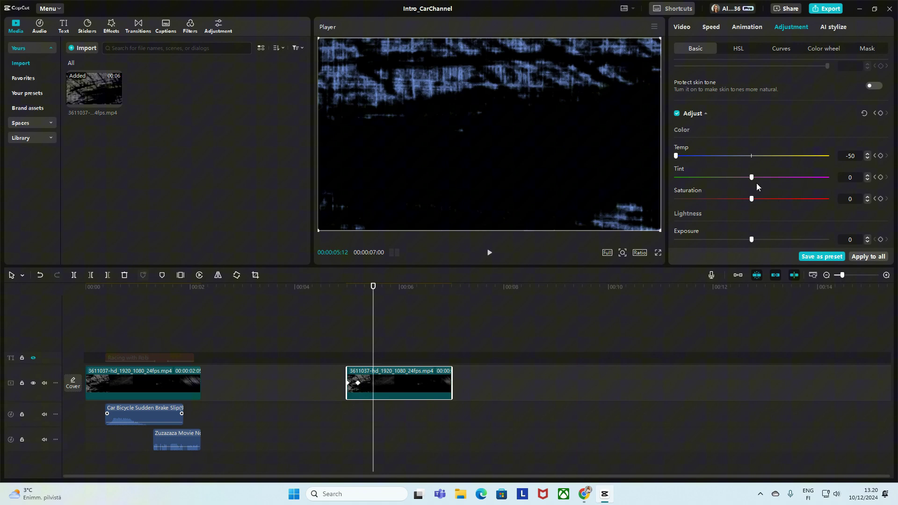
pyautogui.moveTo(743, 157); pyautogui.dragTo(794, 158)
pyautogui.moveTo(373, 307); pyautogui.dragTo(388, 306)
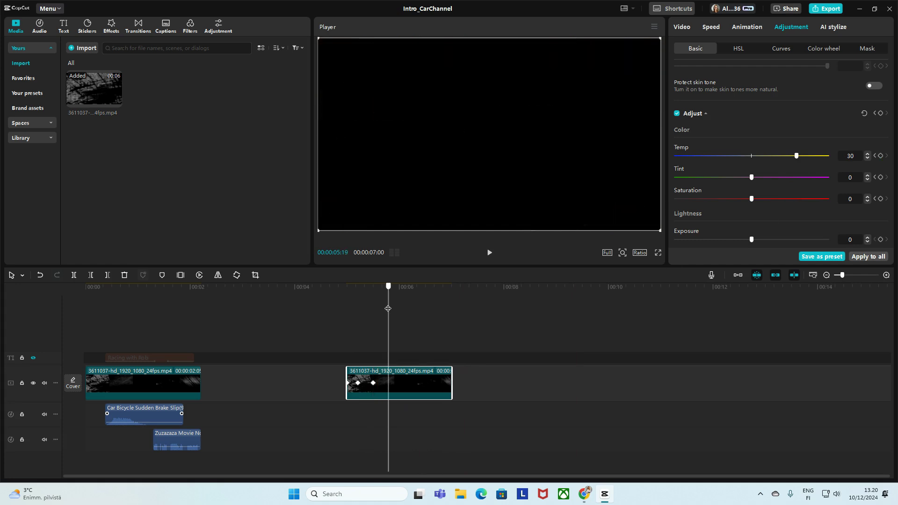
pyautogui.moveTo(752, 178); pyautogui.dragTo(812, 178)
pyautogui.moveTo(388, 305); pyautogui.dragTo(416, 305)
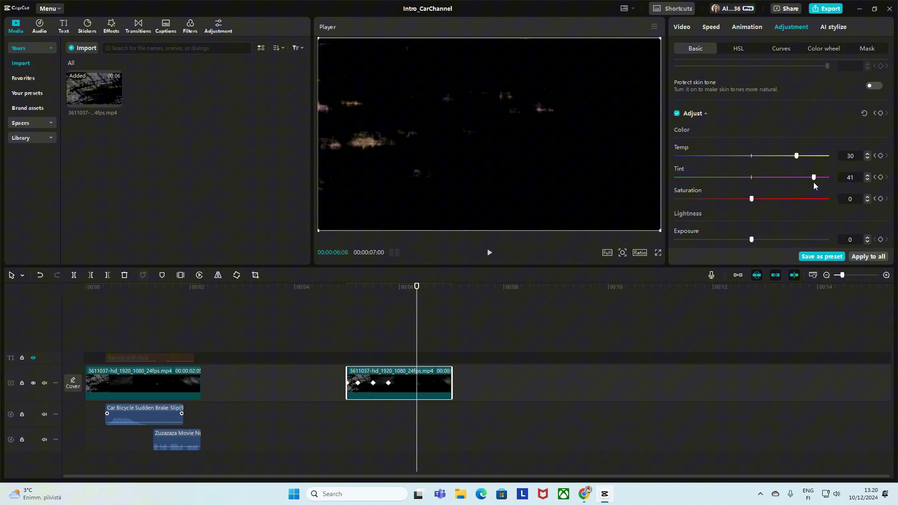
pyautogui.moveTo(751, 198); pyautogui.dragTo(764, 178)
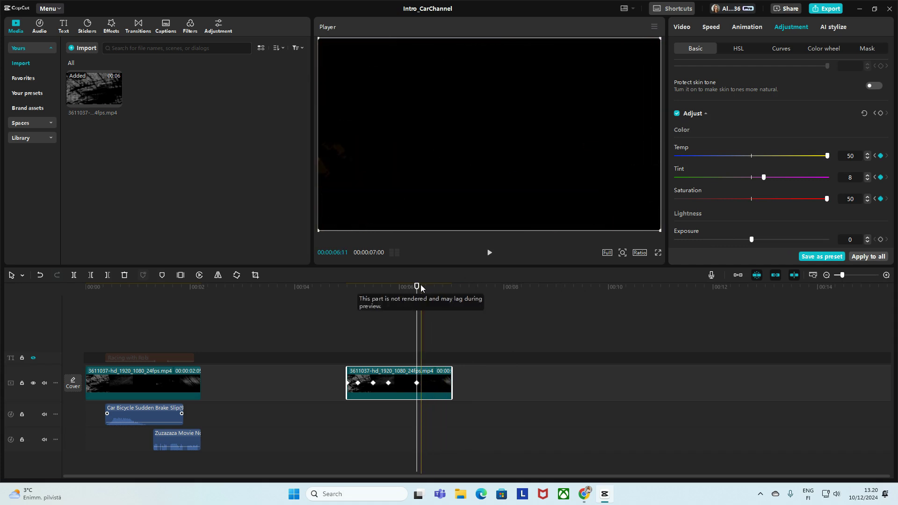
# Step: At 6:16 cool temperature, zero saturation, tweak tint and warmth, then preview the flicker
pyautogui.moveTo(417, 287); pyautogui.dragTo(445, 287)
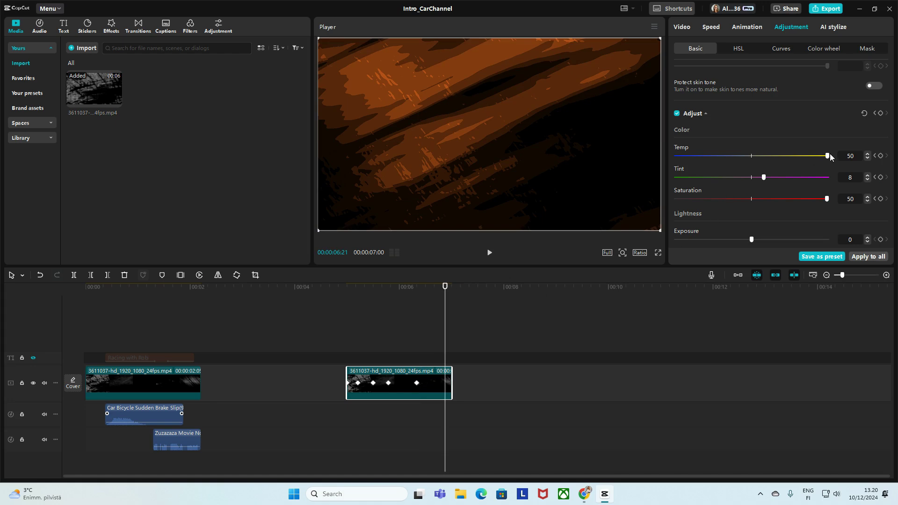
pyautogui.moveTo(830, 154); pyautogui.dragTo(738, 155)
pyautogui.moveTo(827, 199); pyautogui.dragTo(751, 199)
pyautogui.click(776, 157)
pyautogui.moveTo(773, 178); pyautogui.dragTo(748, 177)
pyautogui.moveTo(792, 157); pyautogui.dragTo(800, 156)
pyautogui.moveTo(445, 287); pyautogui.dragTo(345, 293)
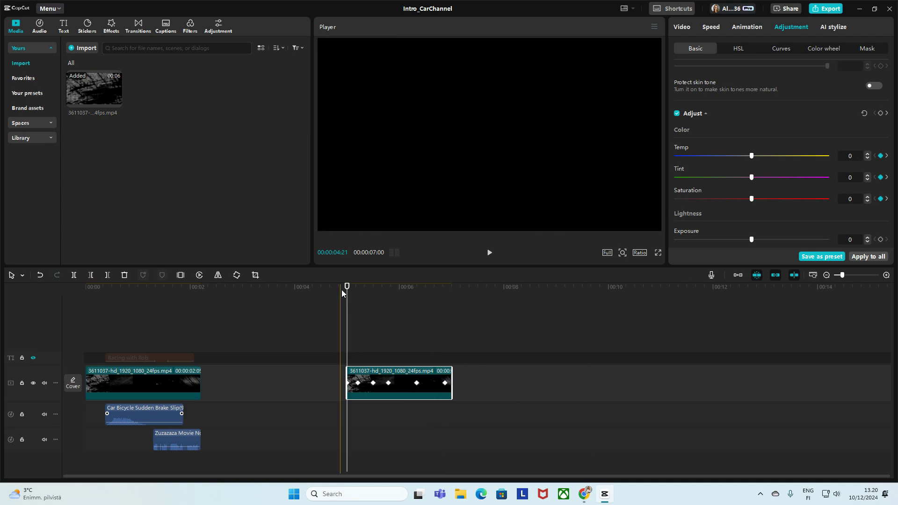
pyautogui.press('space')
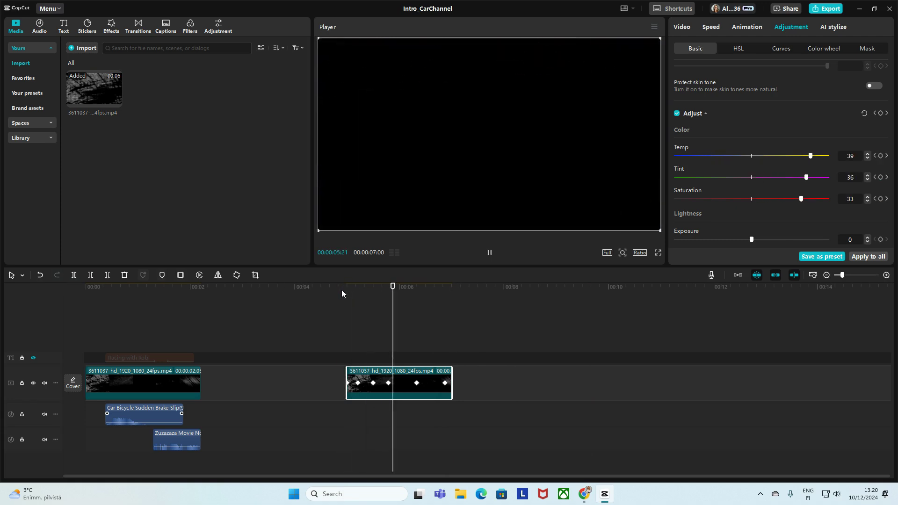
pyautogui.press('space')
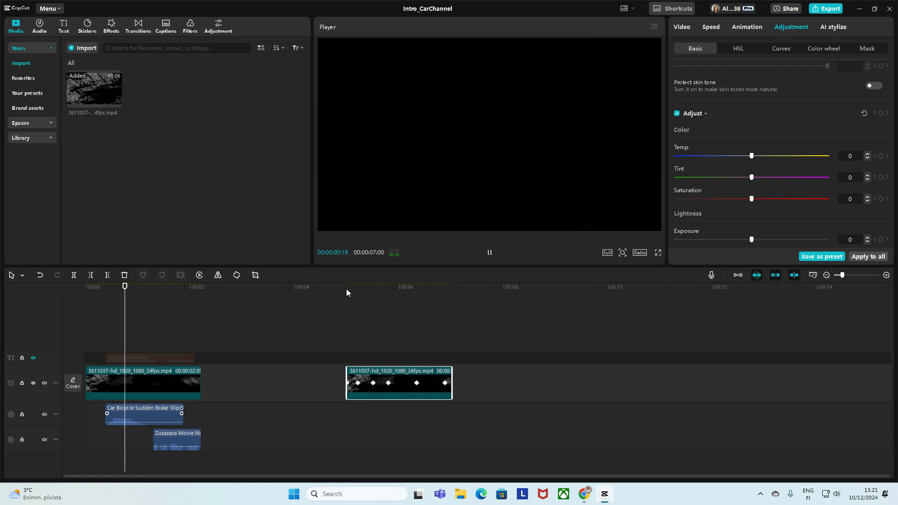
pyautogui.press('space')
# Step: Drop the Default text preset onto the text track at 00:05:00
pyautogui.click(346, 290)
pyautogui.click(344, 331)
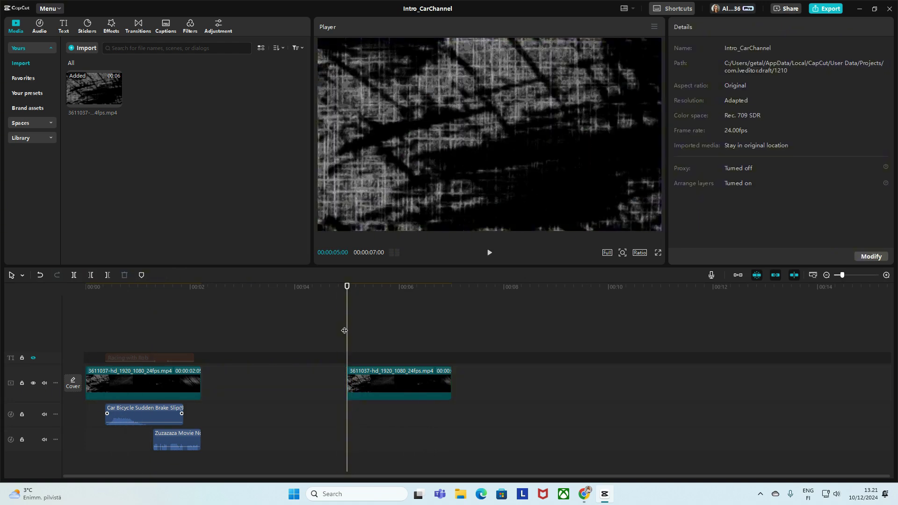
pyautogui.moveTo(344, 330)
pyautogui.mouseDown()
pyautogui.moveTo(442, 327)
pyautogui.moveTo(349, 333)
pyautogui.mouseUp()
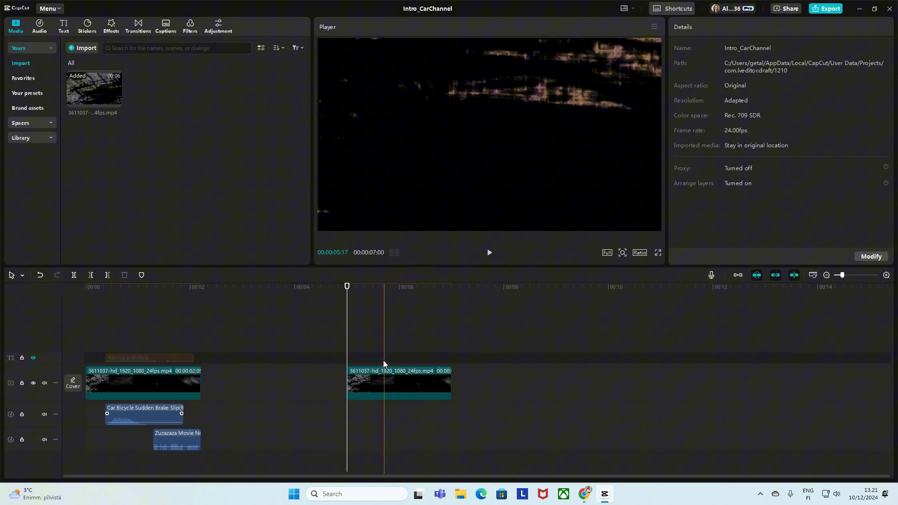
pyautogui.click(368, 360)
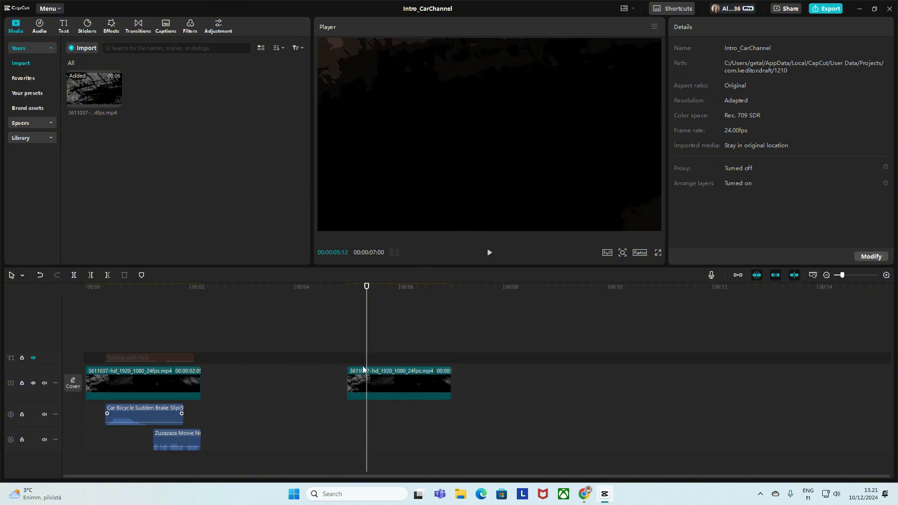
pyautogui.click(349, 352)
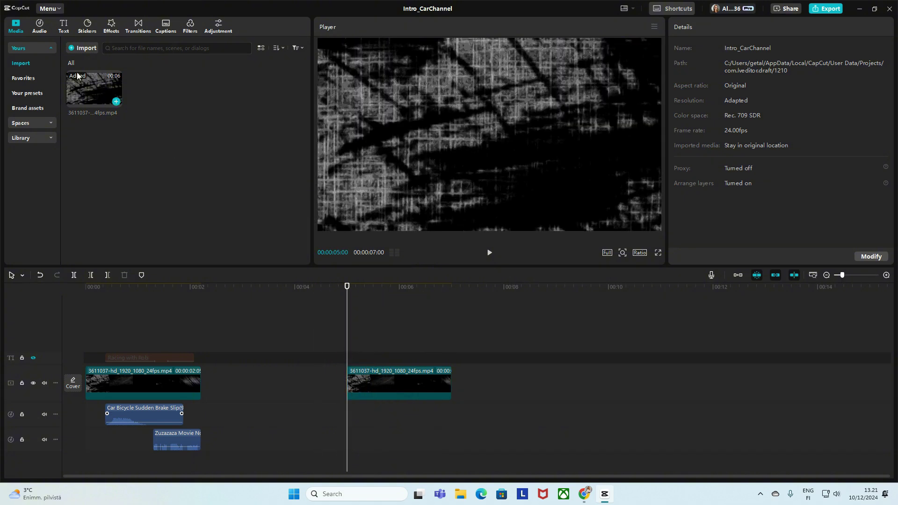
pyautogui.click(63, 30)
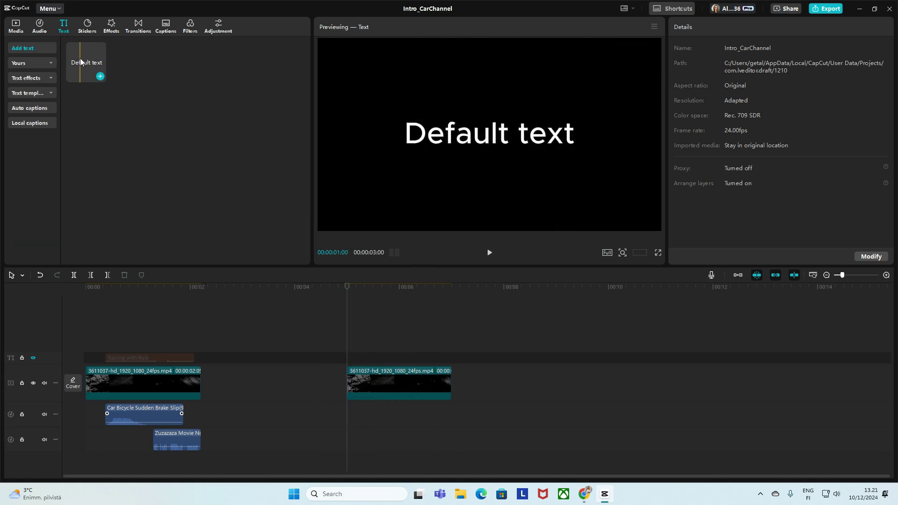
pyautogui.moveTo(81, 61); pyautogui.dragTo(360, 358)
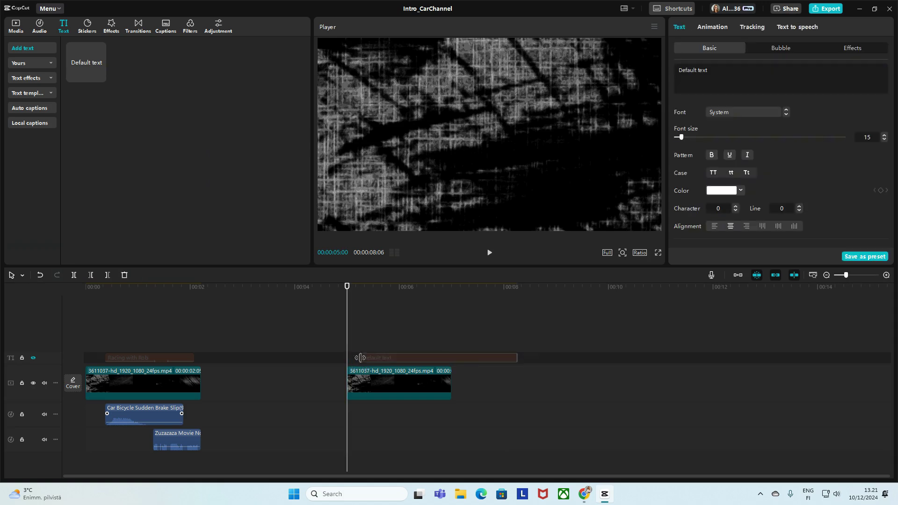
pyautogui.moveTo(347, 310); pyautogui.dragTo(379, 310)
# Step: Unhide the title track and change the new text to 'RACING with ROB'
pyautogui.click(33, 359)
pyautogui.moveTo(346, 310); pyautogui.dragTo(393, 310)
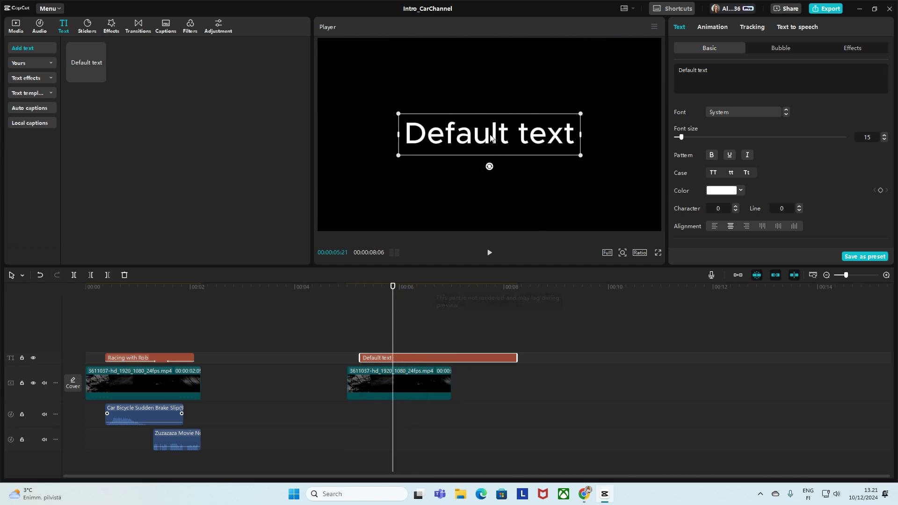
pyautogui.moveTo(738, 74); pyautogui.dragTo(665, 71)
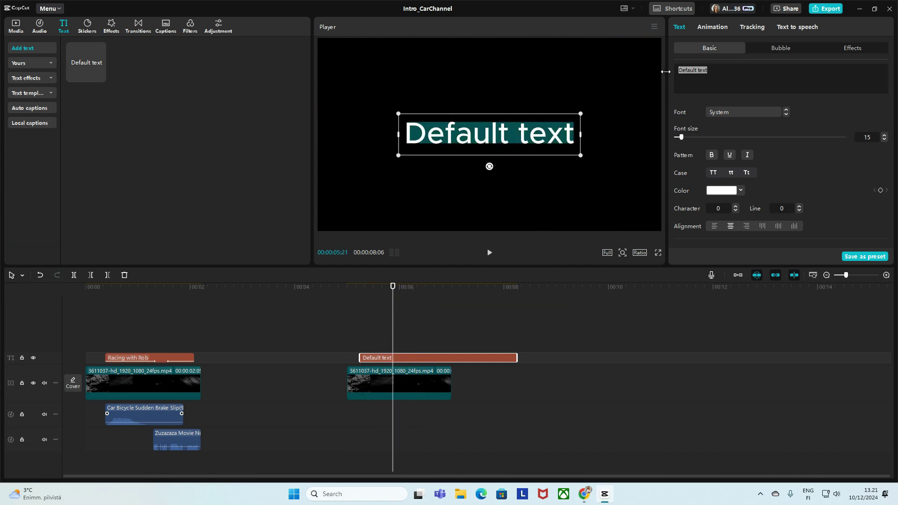
pyautogui.write('RAcin')
pyautogui.press('BackSpace')
pyautogui.press('BackSpace')
pyautogui.press('BackSpace')
pyautogui.press('BackSpace')
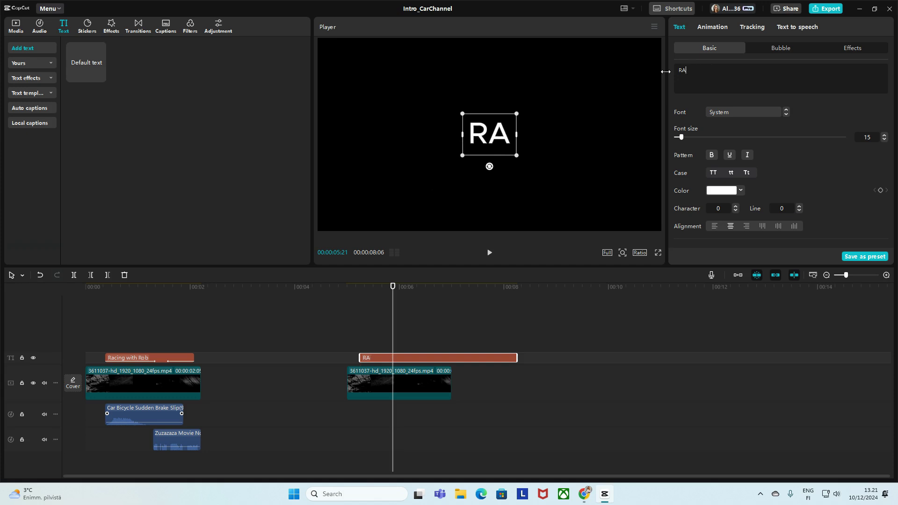
pyautogui.write('ACING with')
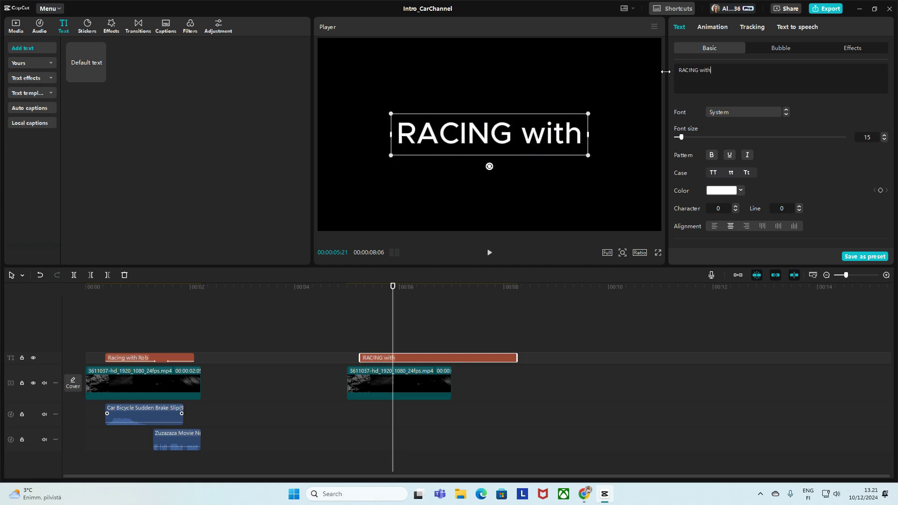
pyautogui.write(' ROB')
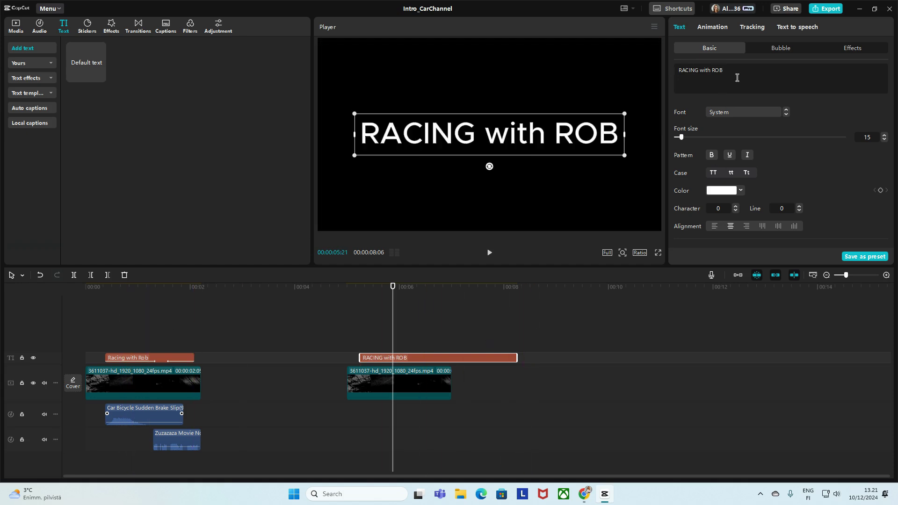
# Step: Set the title's font to AndTheDoorCreeeaked
pyautogui.click(778, 115)
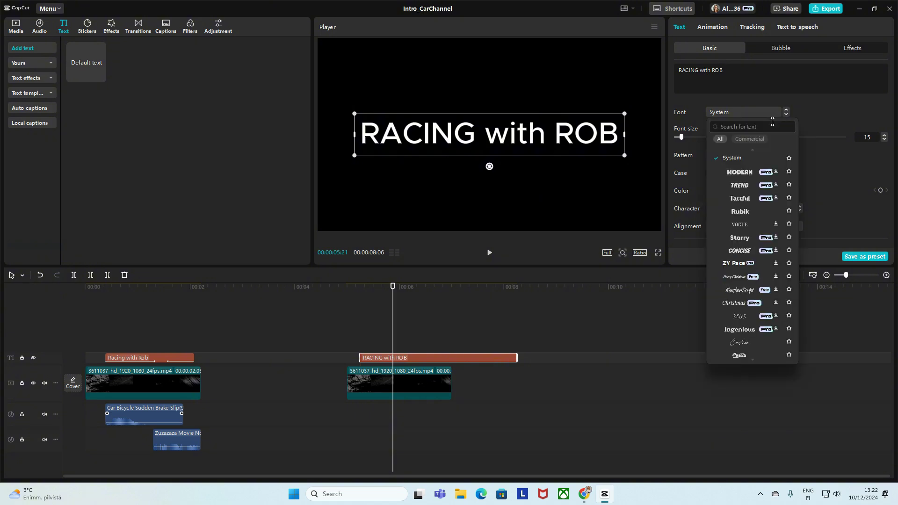
pyautogui.scroll(1, 749, 156)
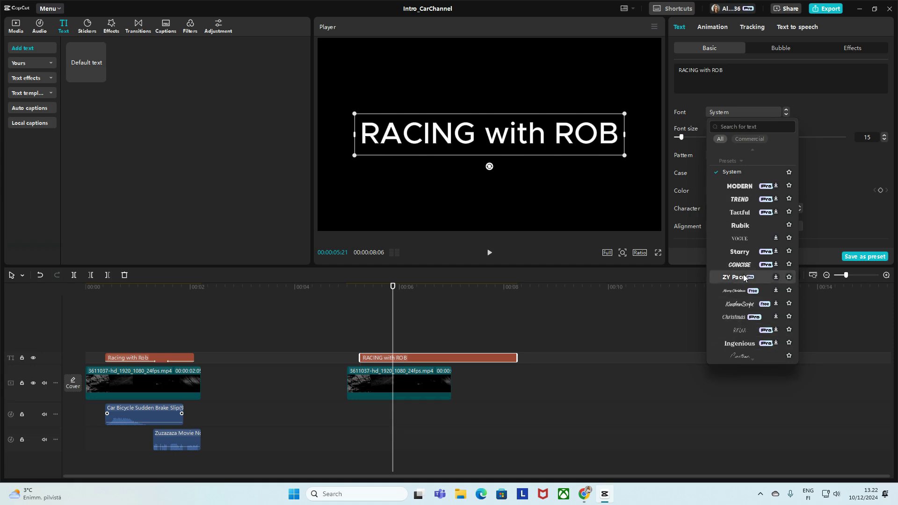
pyautogui.scroll(-3, 744, 313)
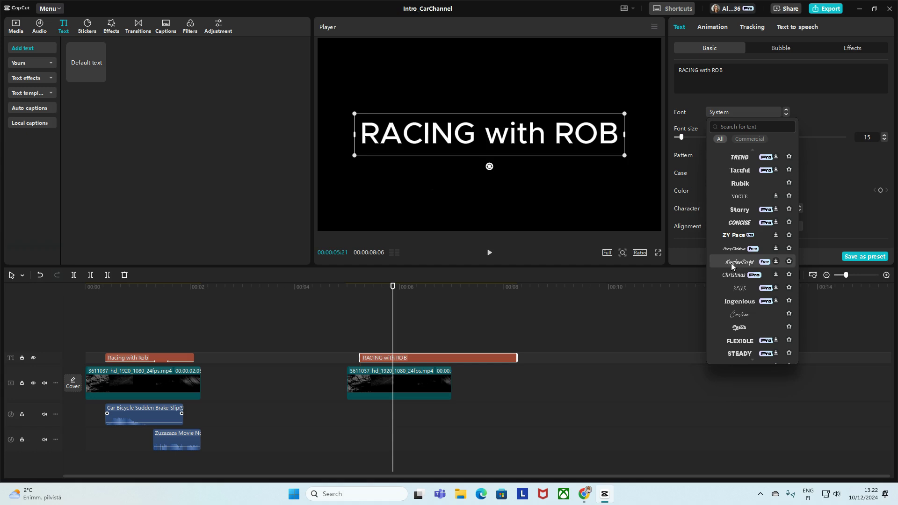
pyautogui.click(735, 287)
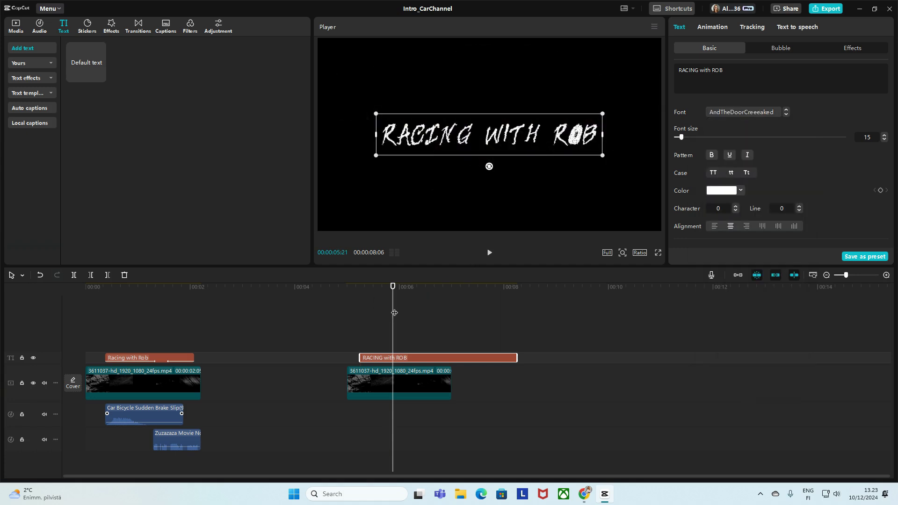
# Step: Preview the title, then trim its right edge to end with the video at 7 s
pyautogui.moveTo(392, 310); pyautogui.dragTo(369, 302)
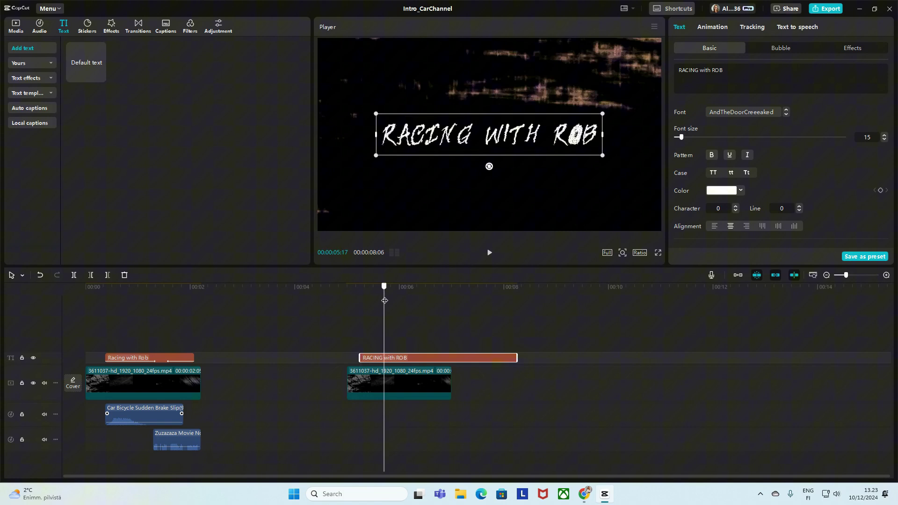
pyautogui.moveTo(385, 300); pyautogui.dragTo(360, 303)
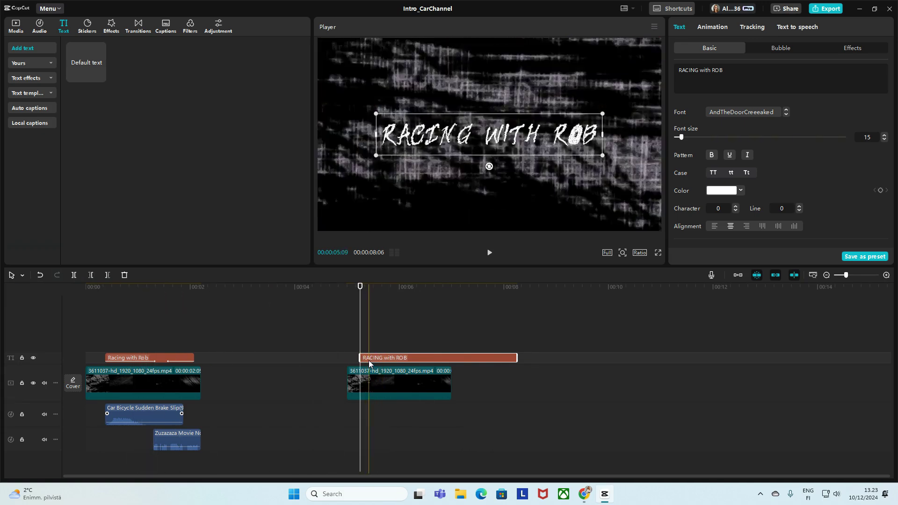
pyautogui.press('space')
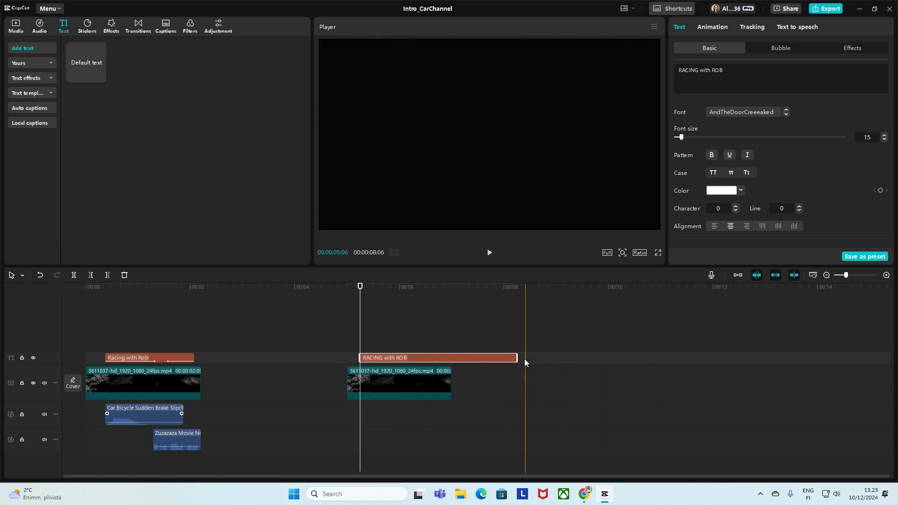
pyautogui.moveTo(517, 358); pyautogui.dragTo(444, 353)
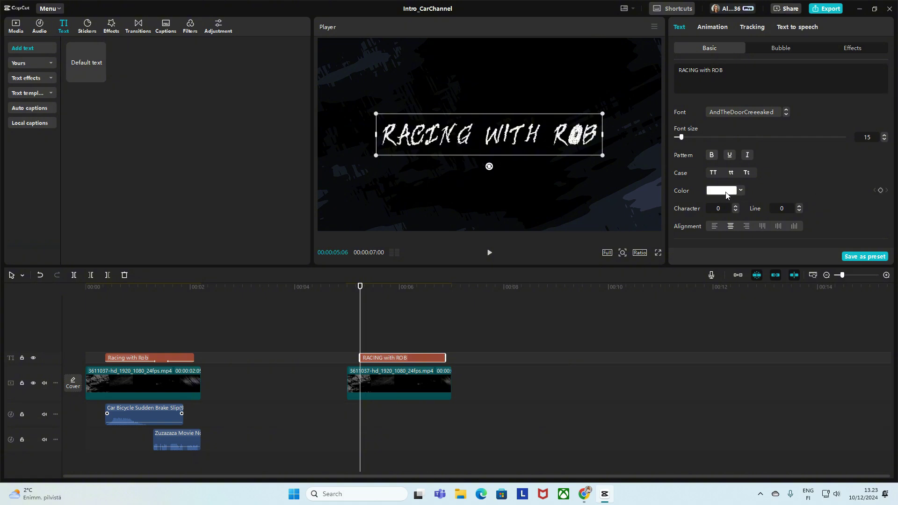
# Step: Keyframe the title colour yellow, then turn it red a few frames later
pyautogui.click(723, 195)
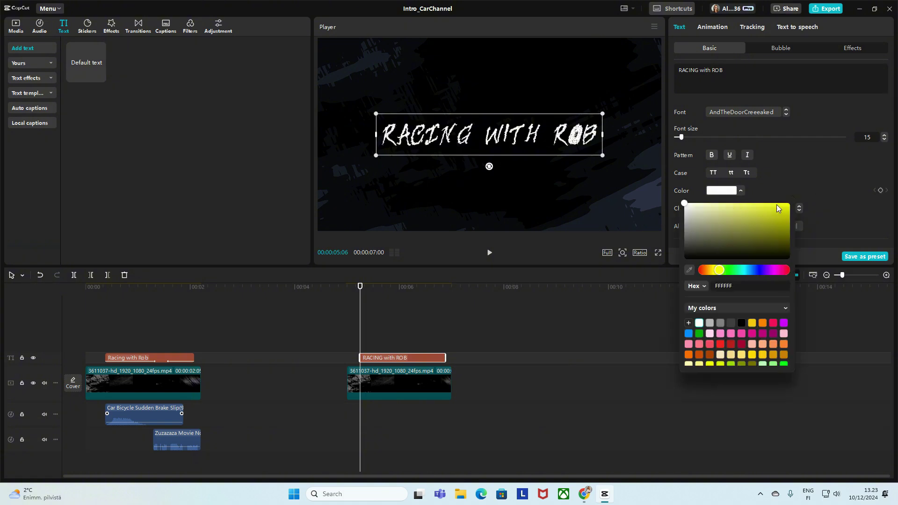
pyautogui.moveTo(776, 204); pyautogui.dragTo(791, 206)
pyautogui.click(881, 193)
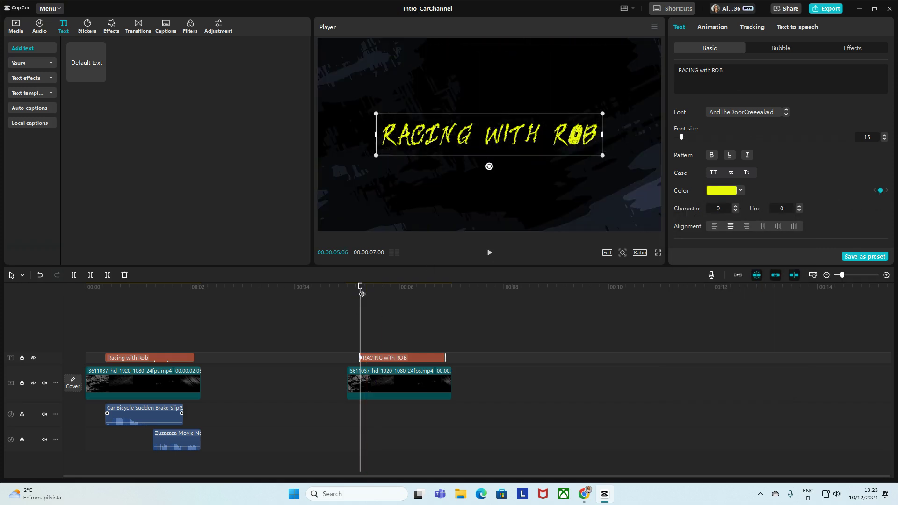
pyautogui.moveTo(361, 293); pyautogui.dragTo(373, 293)
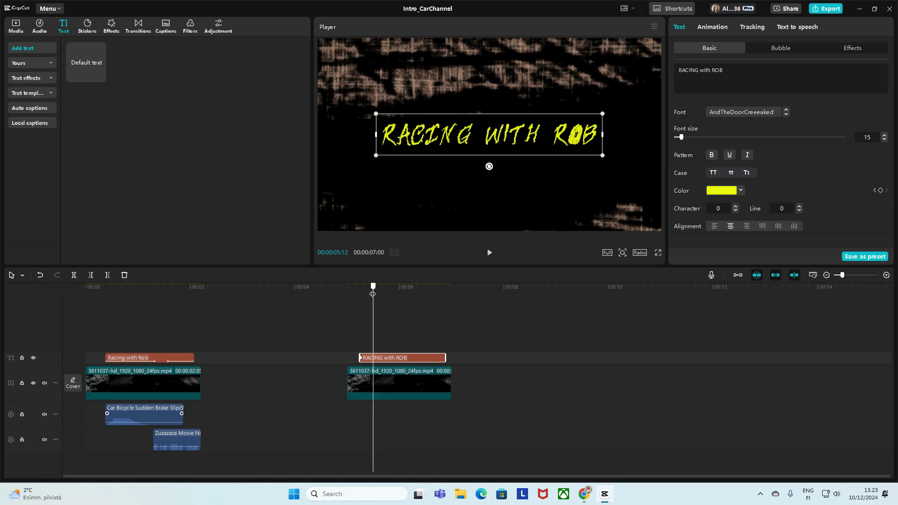
pyautogui.click(721, 195)
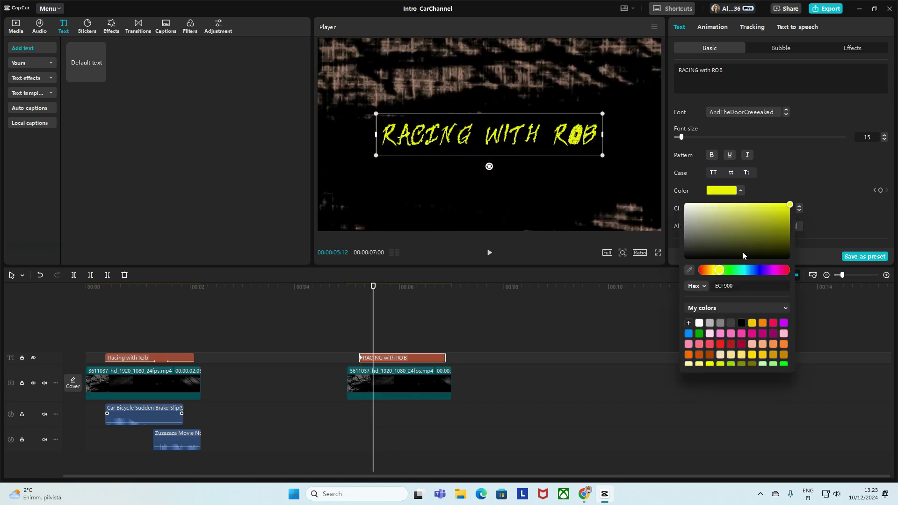
pyautogui.moveTo(716, 272); pyautogui.dragTo(704, 274)
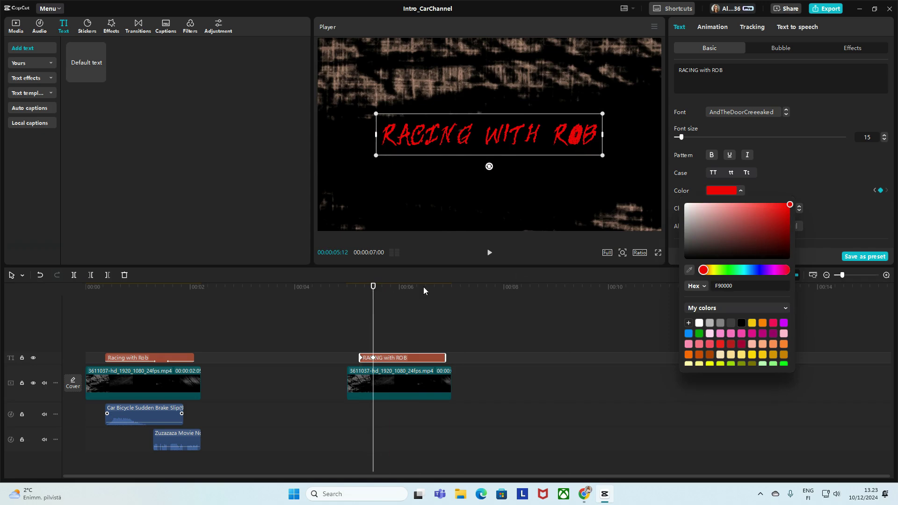
pyautogui.click(378, 293)
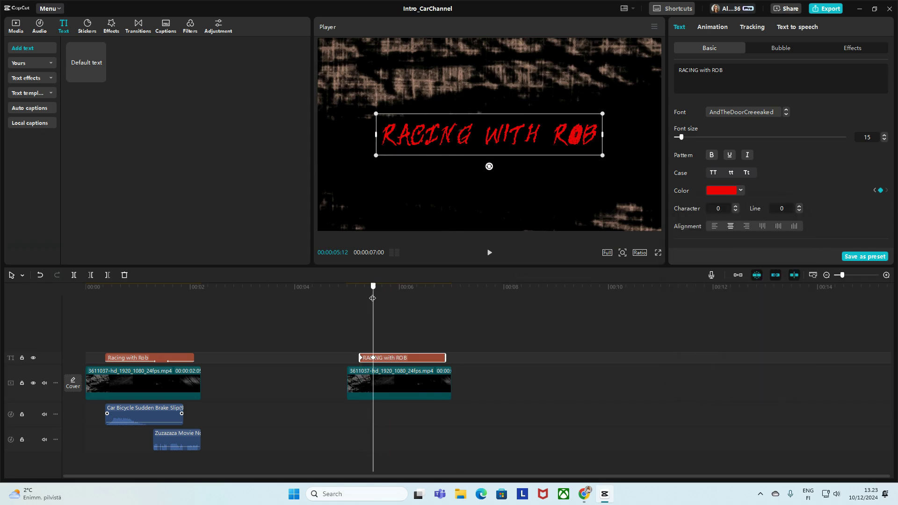
# Step: Further along the title, set its colour to orange, then blue, then red
pyautogui.click(388, 290)
pyautogui.click(721, 190)
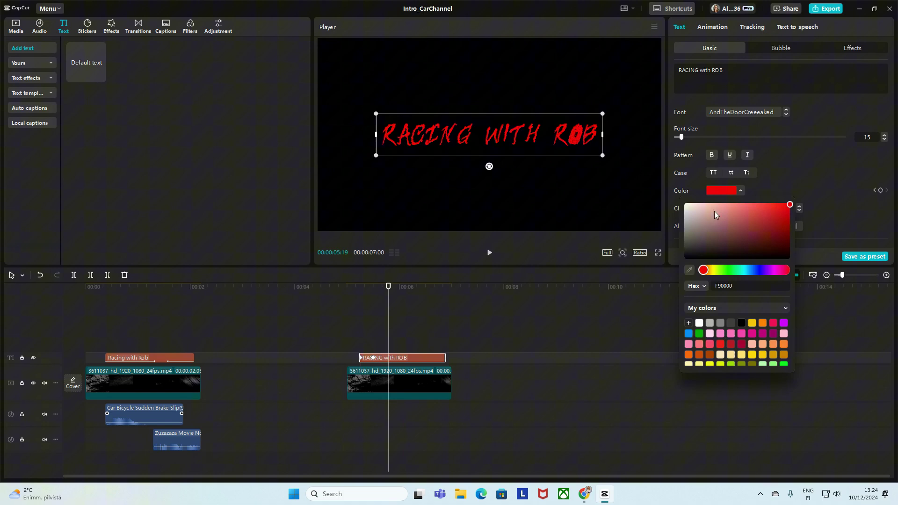
pyautogui.moveTo(722, 271); pyautogui.dragTo(712, 270)
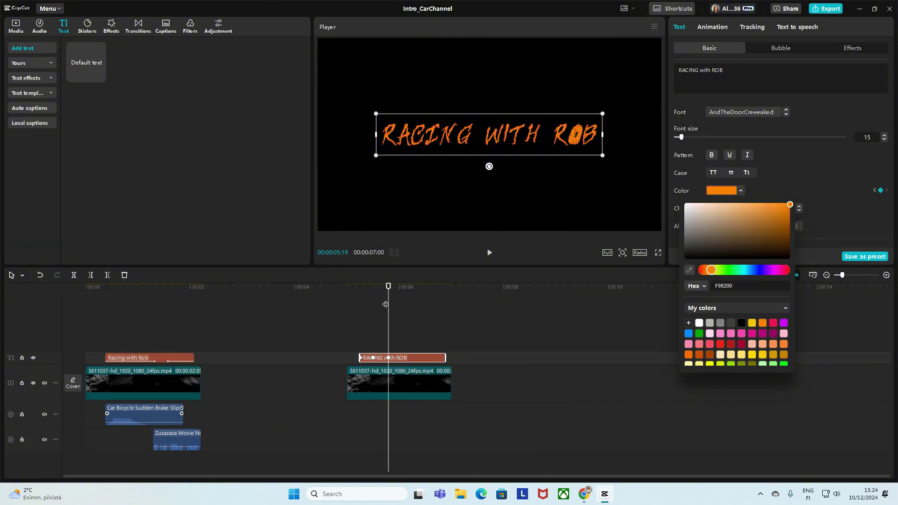
pyautogui.moveTo(385, 305); pyautogui.dragTo(408, 304)
pyautogui.click(728, 190)
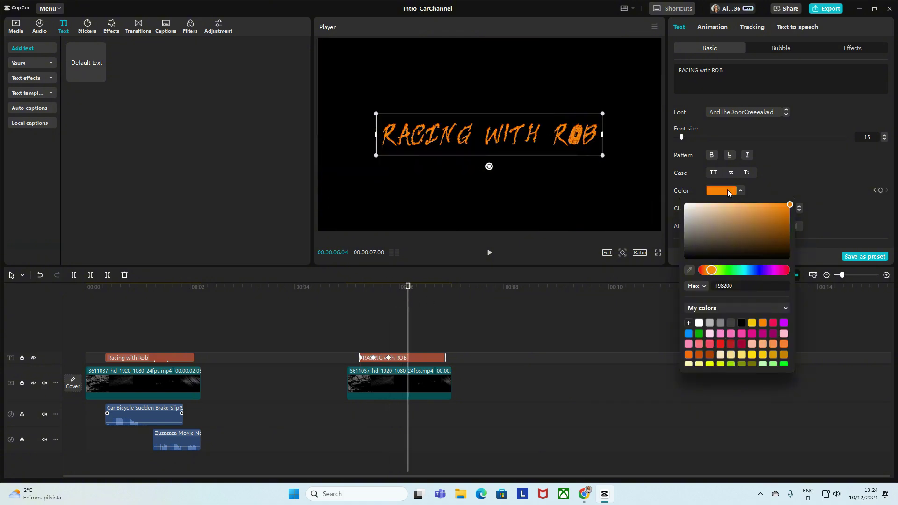
pyautogui.click(748, 270)
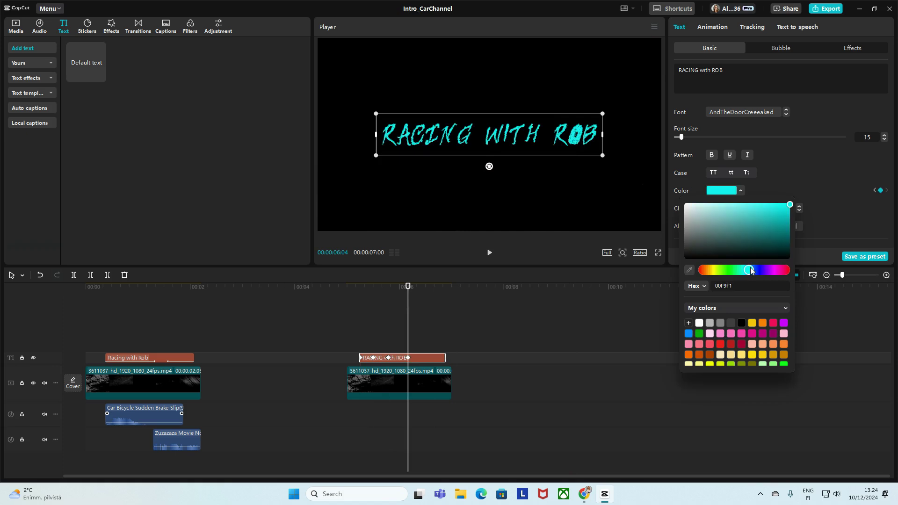
pyautogui.click(758, 270)
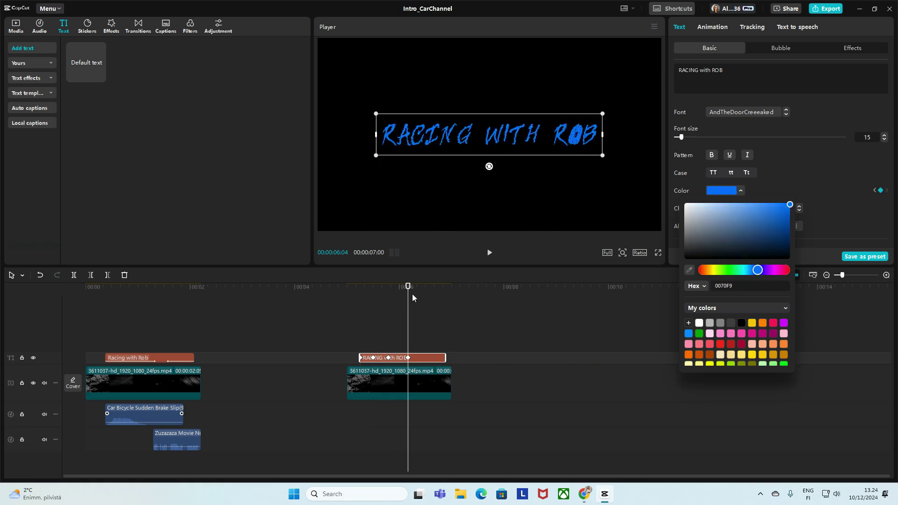
pyautogui.moveTo(409, 298)
pyautogui.mouseDown()
pyautogui.moveTo(431, 299)
pyautogui.moveTo(421, 301)
pyautogui.mouseUp()
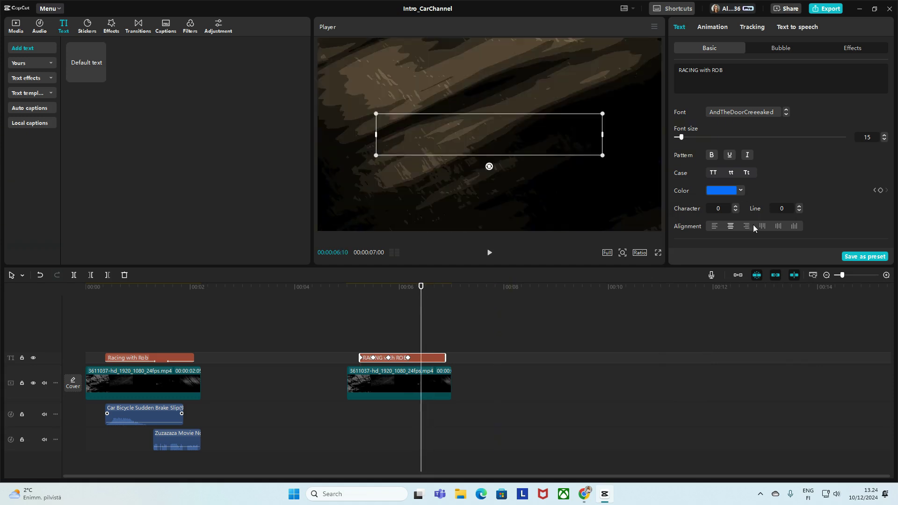
pyautogui.click(726, 192)
pyautogui.click(706, 270)
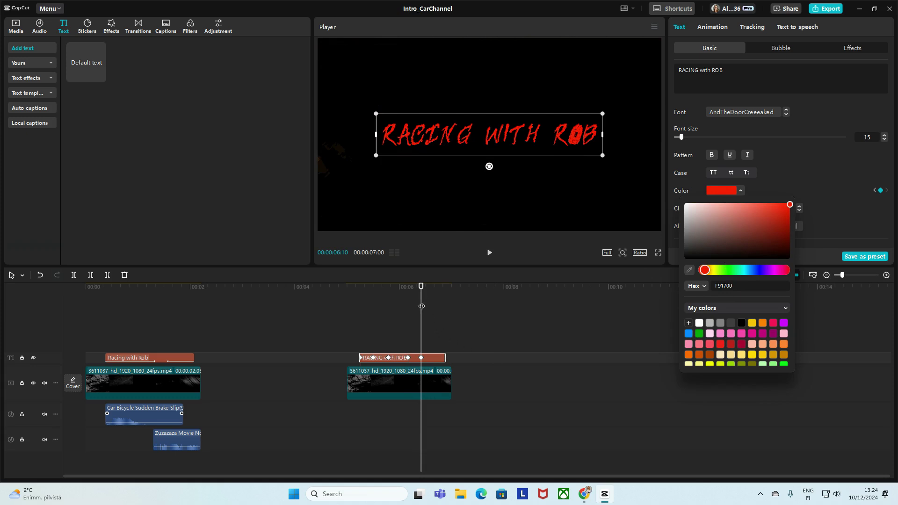
# Step: Scrub back through the title to review its colour transitions
pyautogui.click(388, 359)
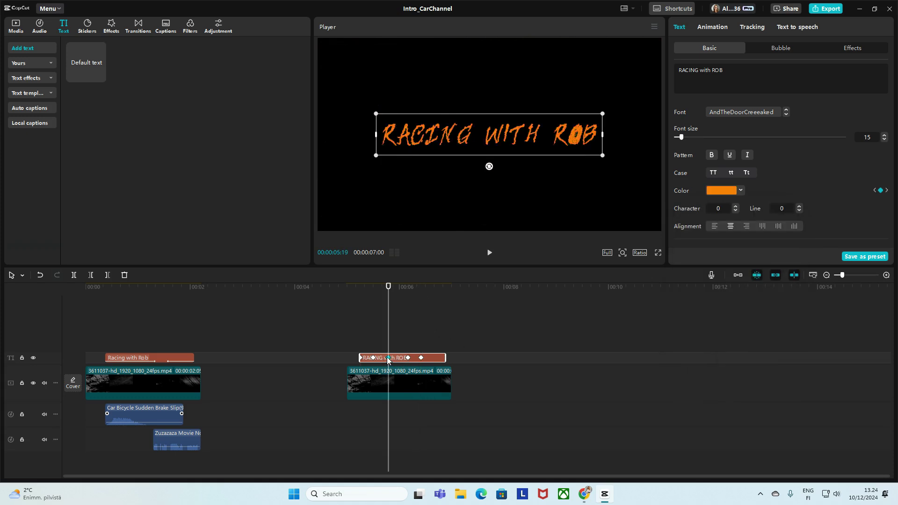
pyautogui.moveTo(387, 360); pyautogui.dragTo(360, 359)
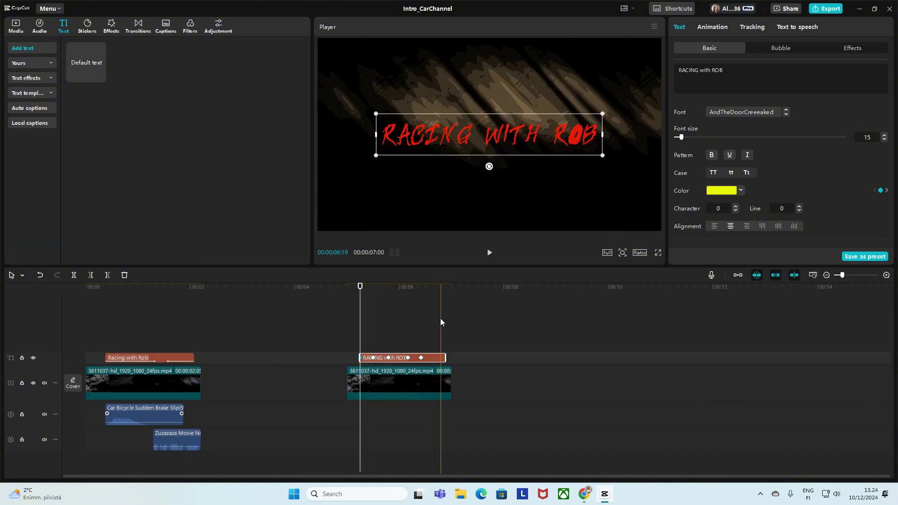
pyautogui.click(440, 322)
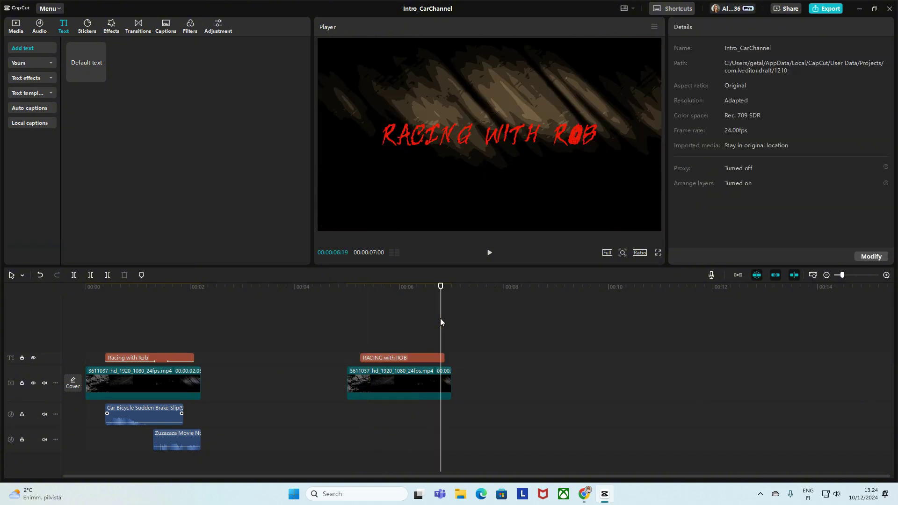
pyautogui.click(438, 355)
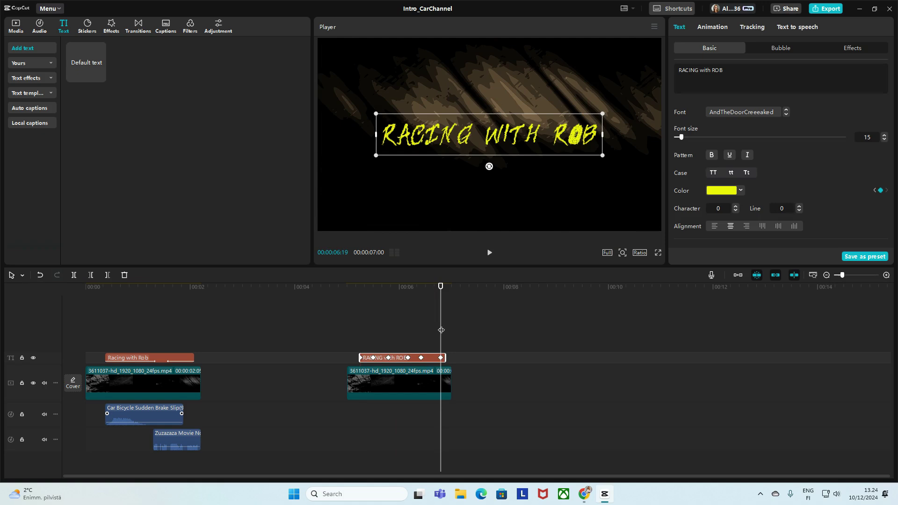
pyautogui.moveTo(441, 331); pyautogui.dragTo(350, 302)
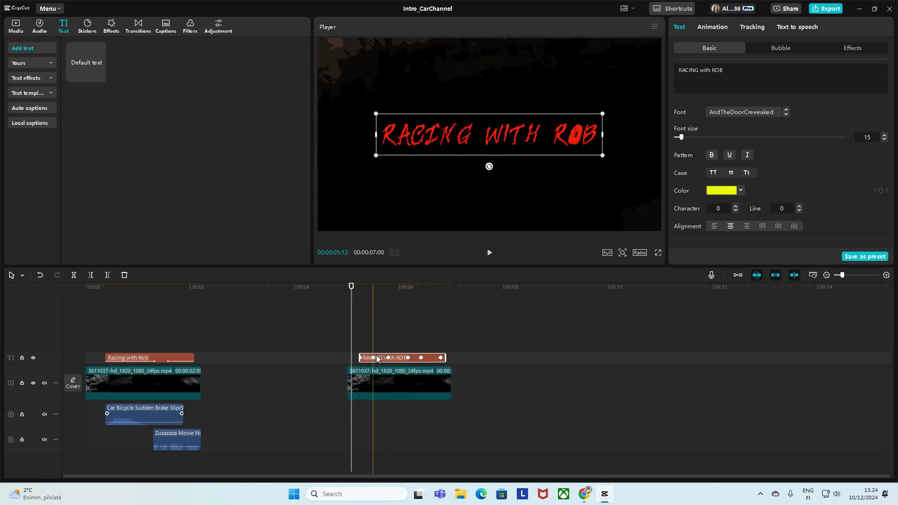
pyautogui.moveTo(351, 309)
pyautogui.mouseDown()
pyautogui.moveTo(334, 311)
pyautogui.moveTo(458, 300)
pyautogui.moveTo(344, 303)
pyautogui.mouseUp()
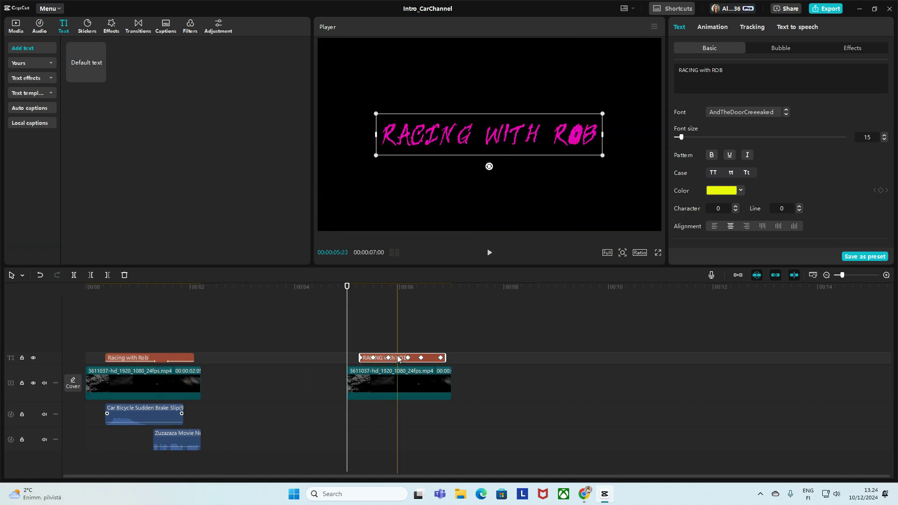
# Step: Give the RACING with ROB title a 0.9 s Gold Dust In animation and preview its entrance
pyautogui.click(712, 28)
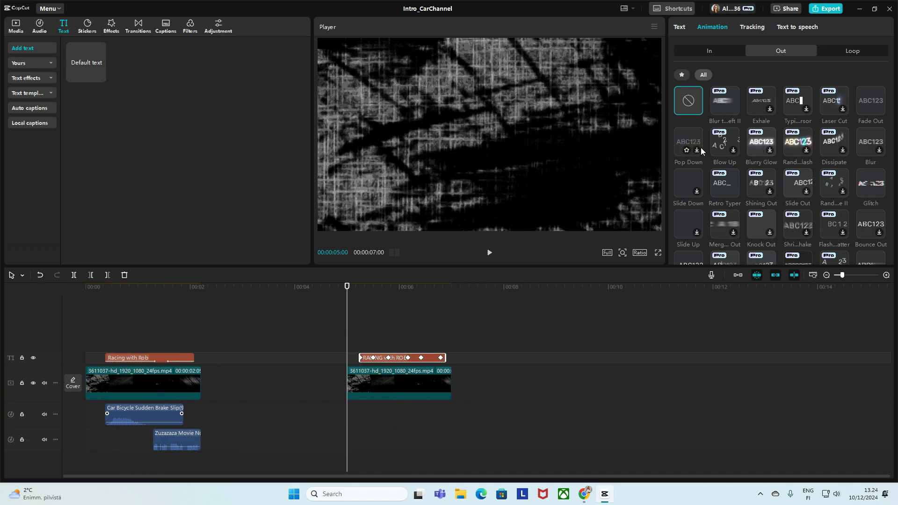
pyautogui.click(697, 53)
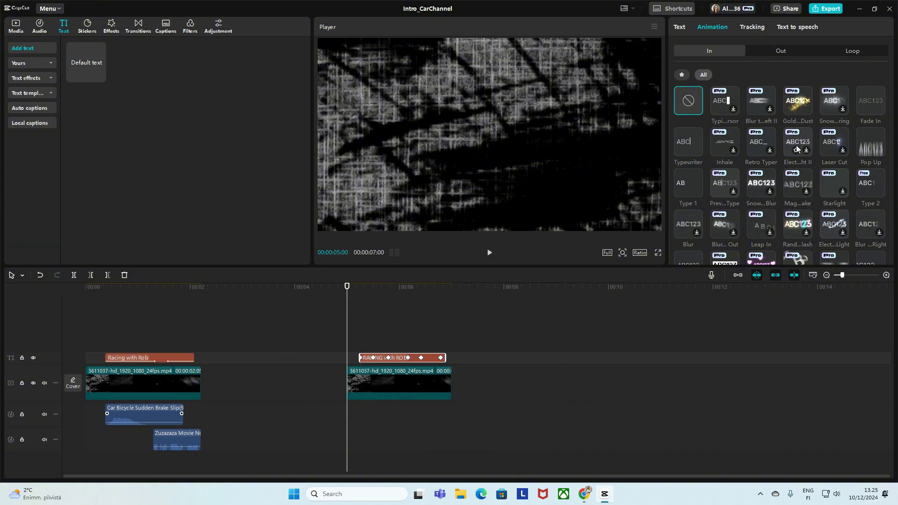
pyautogui.click(797, 100)
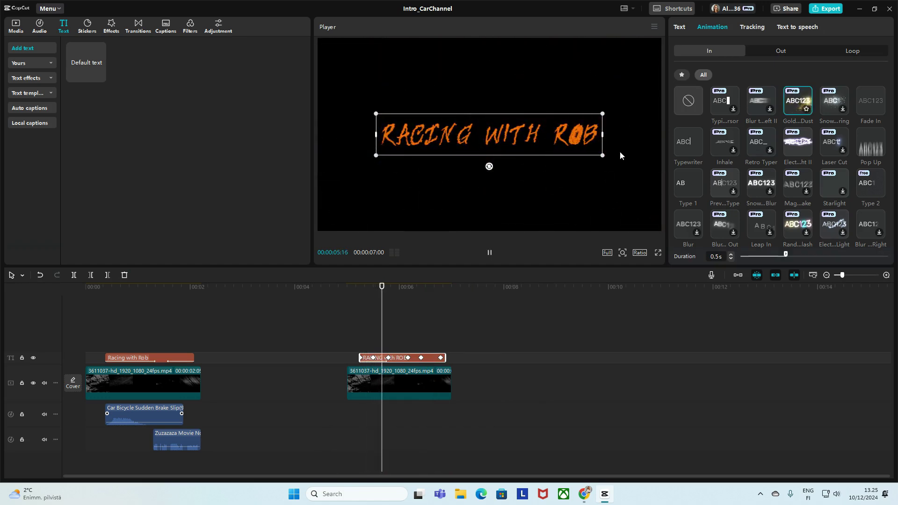
pyautogui.moveTo(386, 306); pyautogui.dragTo(338, 306)
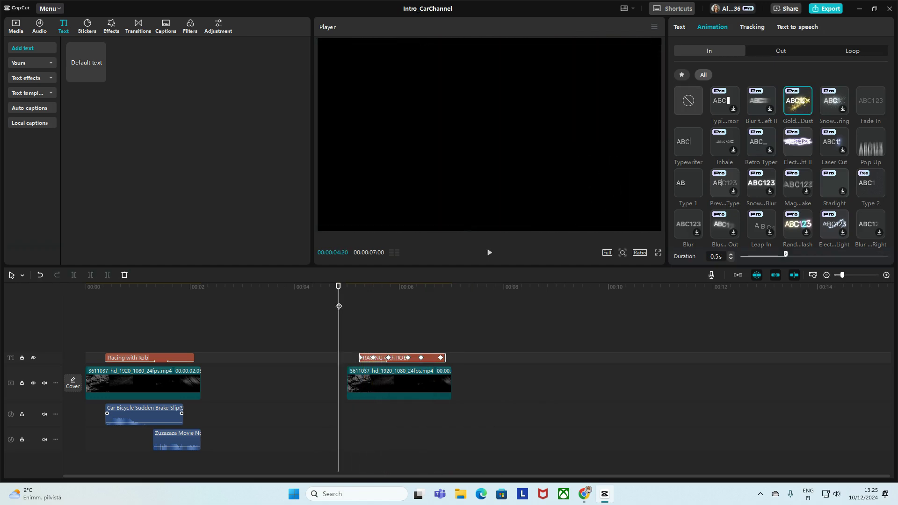
pyautogui.press('space')
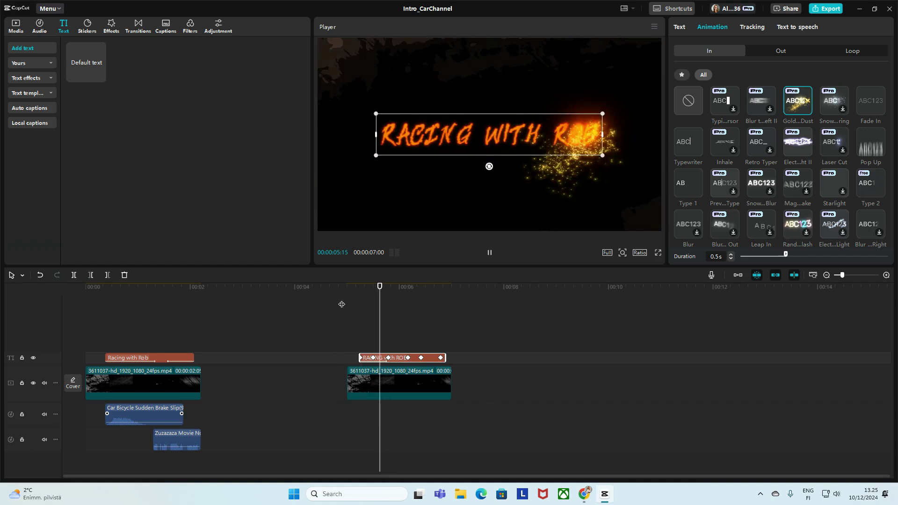
pyautogui.press('space')
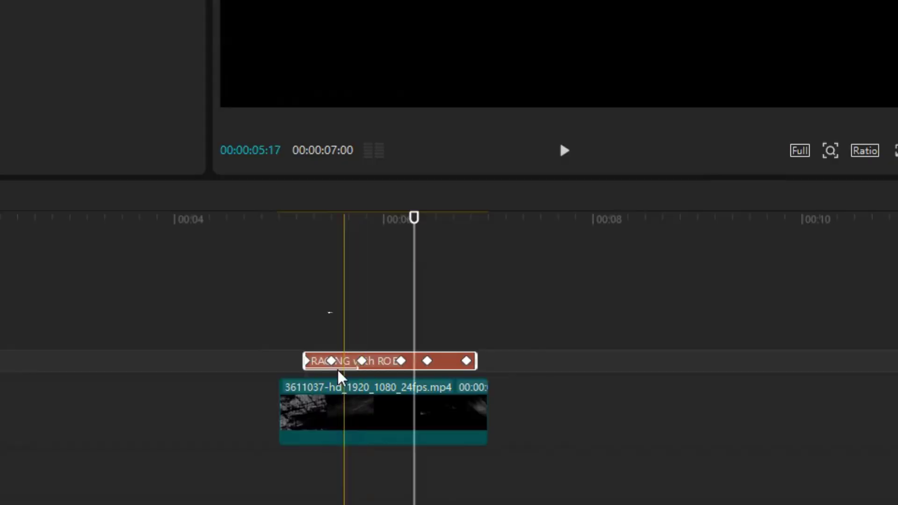
# Step: Deselect the title and play the intro back from the beginning
pyautogui.click(322, 370)
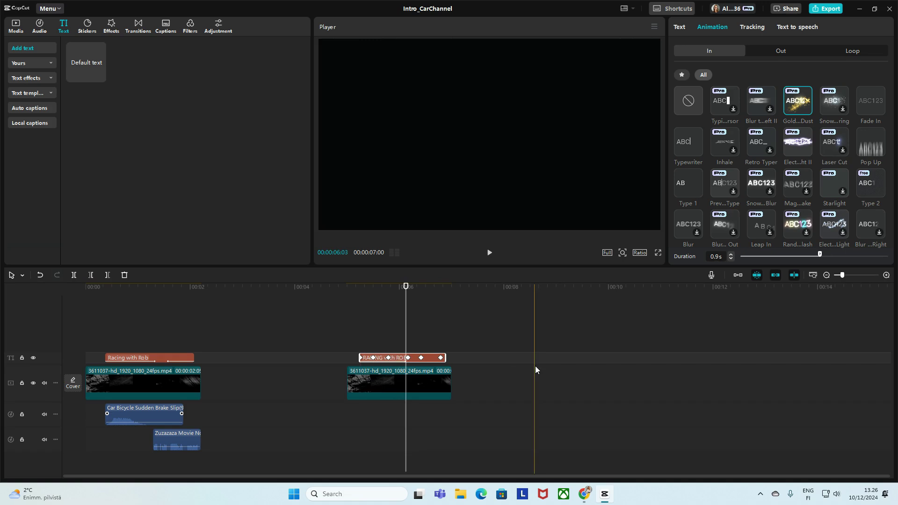
pyautogui.click(347, 332)
pyautogui.press('space')
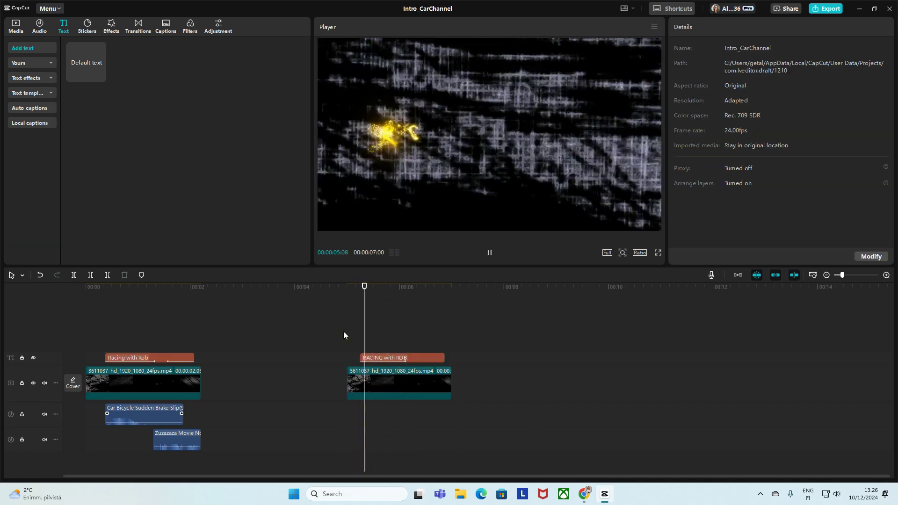
pyautogui.press('space')
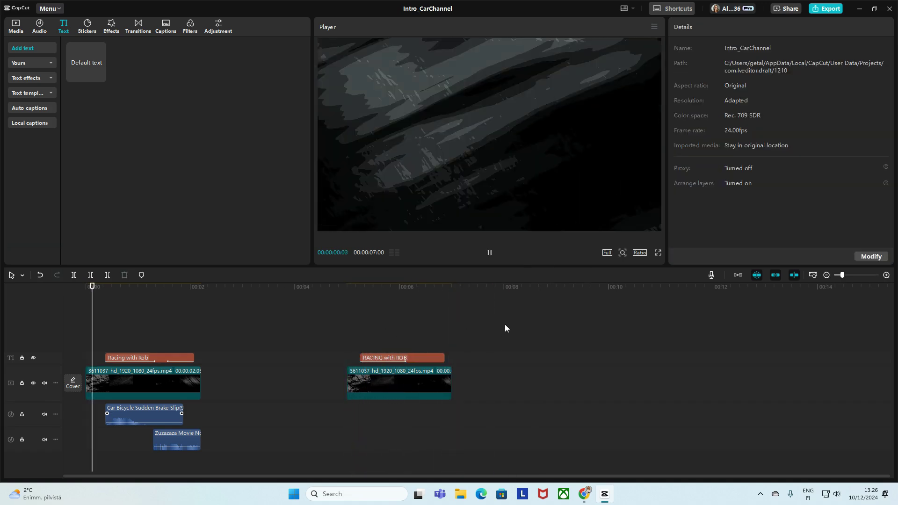
pyautogui.press('space')
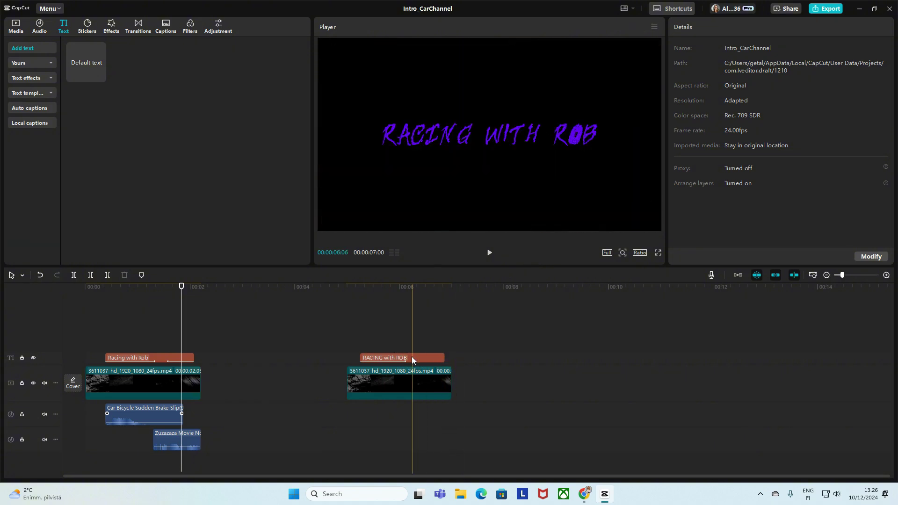
# Step: Apply the Glitch Out animation to the RACING with ROB title and scrub through it to check the exit
pyautogui.click(411, 357)
pyautogui.click(716, 30)
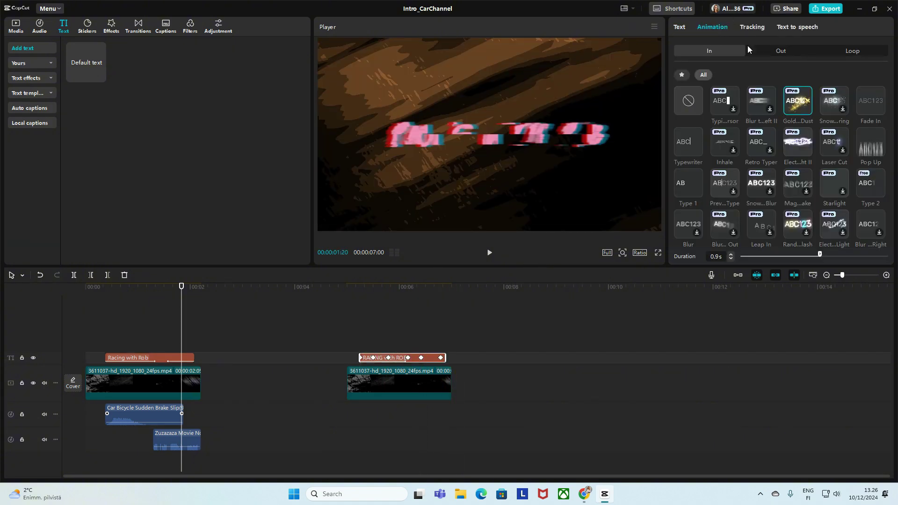
pyautogui.click(786, 52)
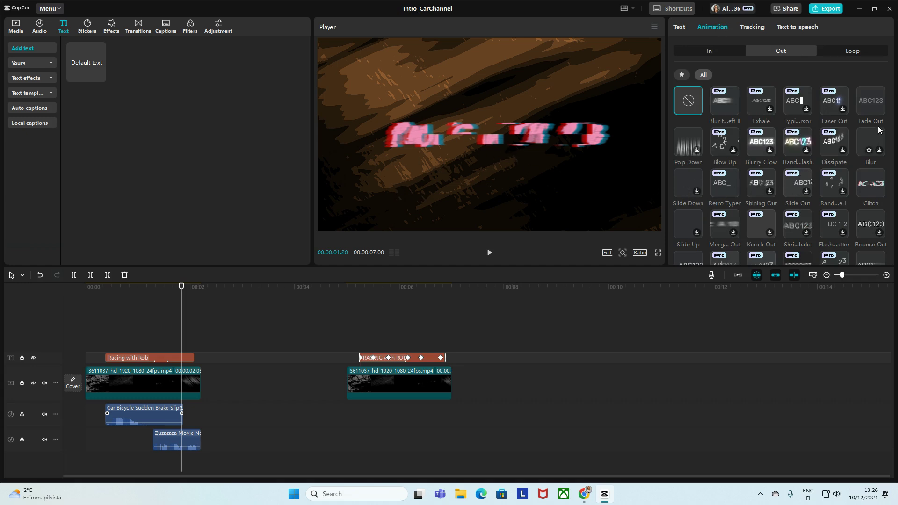
pyautogui.click(870, 183)
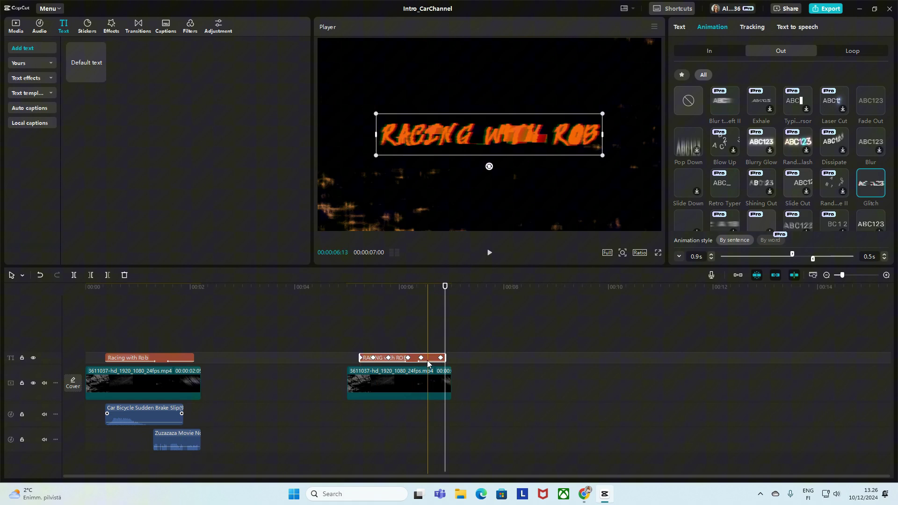
pyautogui.click(350, 297)
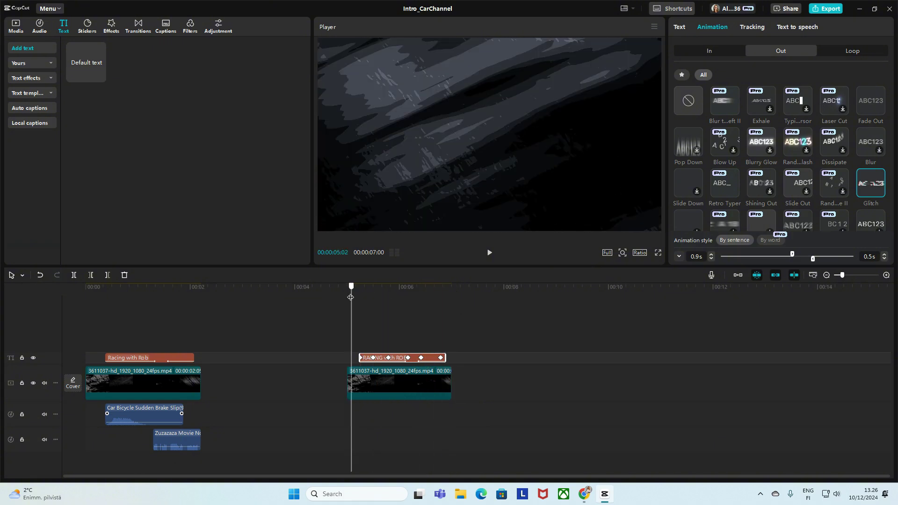
pyautogui.moveTo(351, 297); pyautogui.dragTo(444, 294)
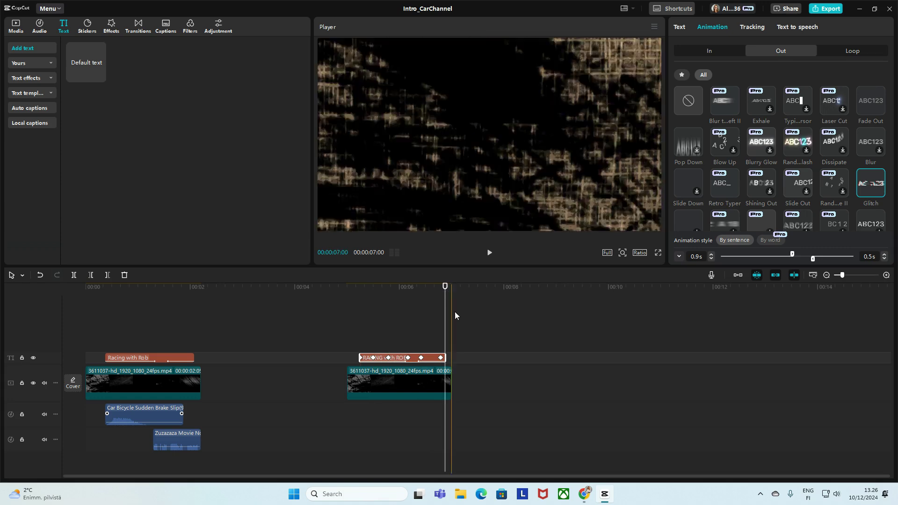
pyautogui.moveTo(445, 324); pyautogui.dragTo(347, 313)
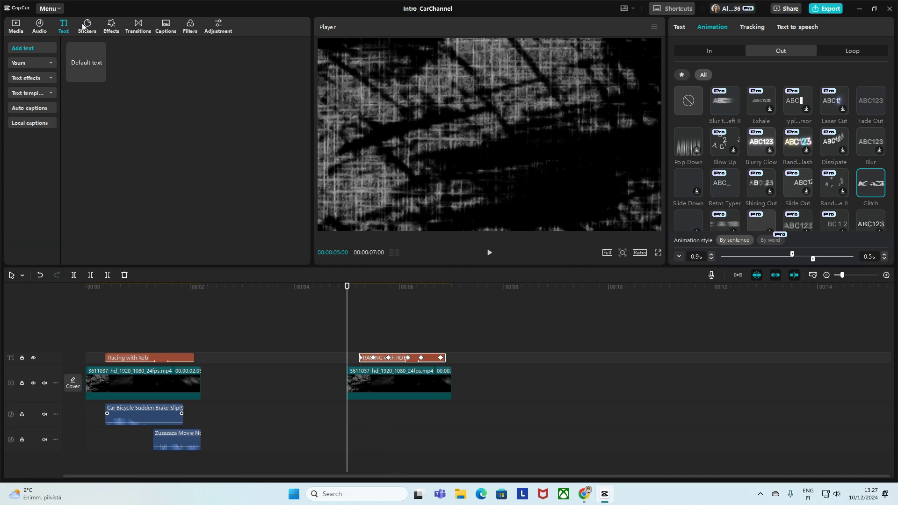
# Step: Search Sound effects for 'car racing' and preview the Scene The car is racing result
pyautogui.click(40, 26)
pyautogui.click(23, 78)
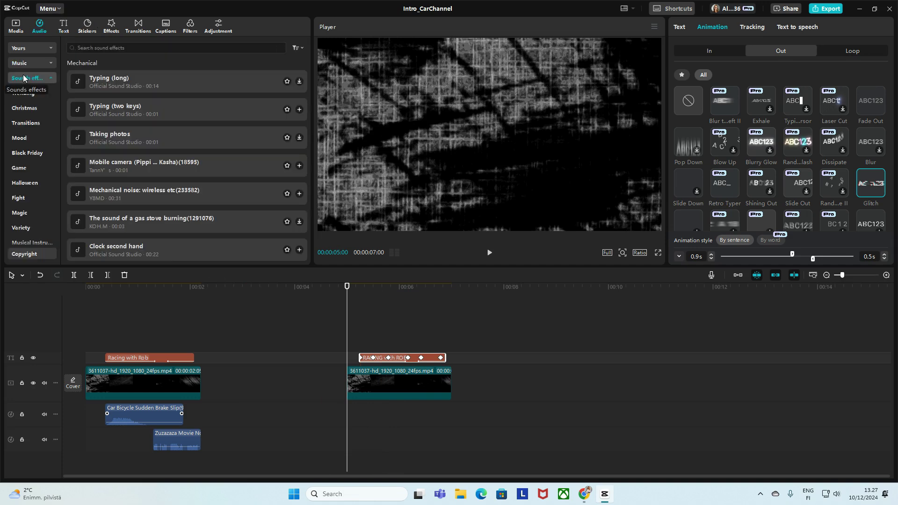
pyautogui.click(105, 47)
pyautogui.write('car')
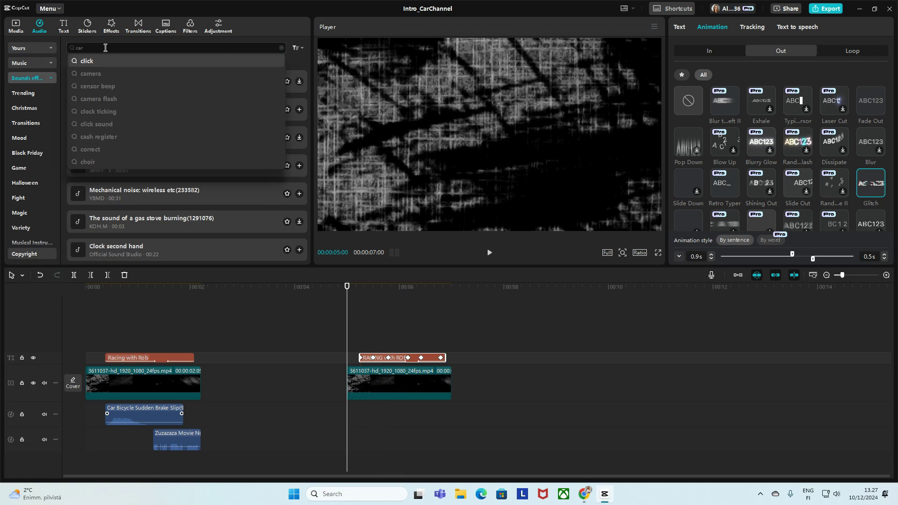
pyautogui.press('Return')
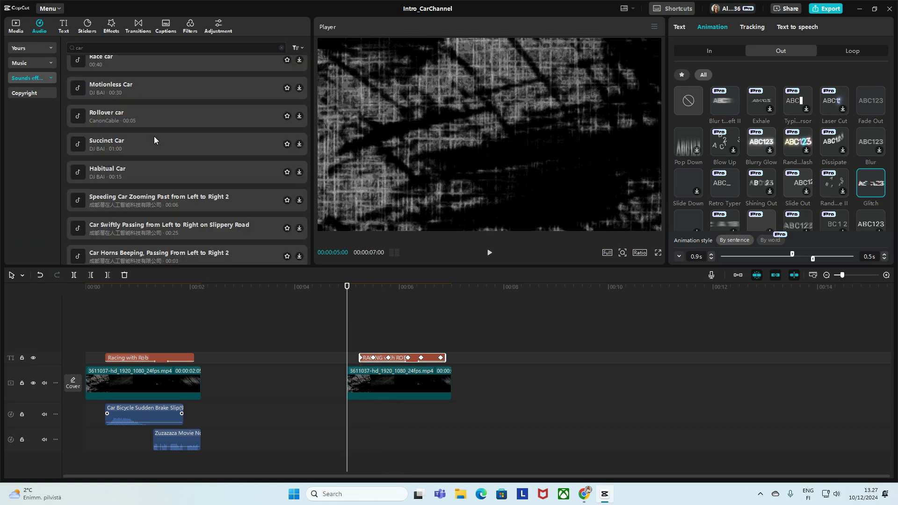
pyautogui.scroll(1, 155, 198)
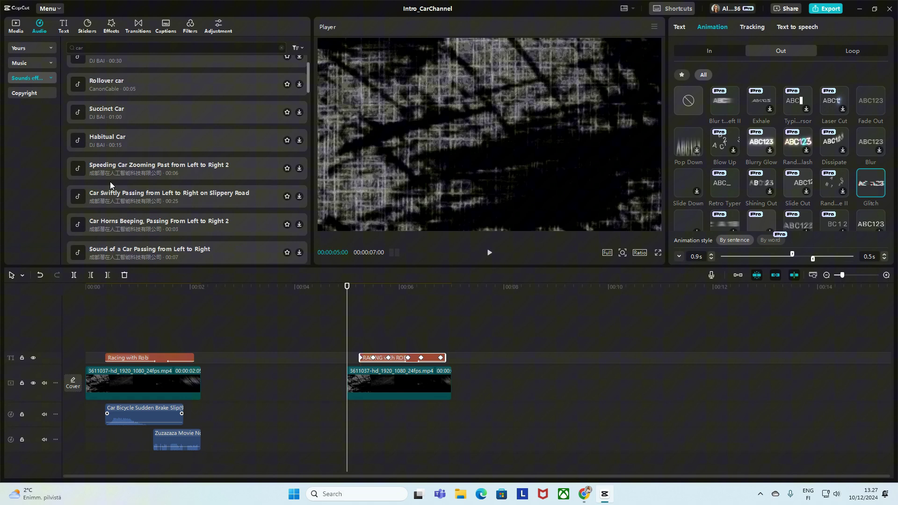
pyautogui.write('racing')
pyautogui.press('Return')
pyautogui.click(78, 70)
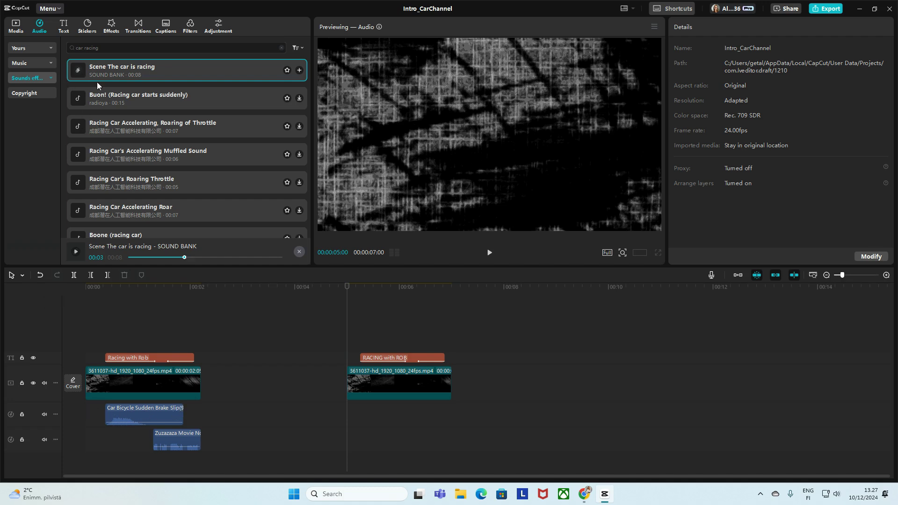
# Step: Add the Scene The car is racing sound beneath the second title and play the intro with it
pyautogui.moveTo(78, 71); pyautogui.dragTo(346, 412)
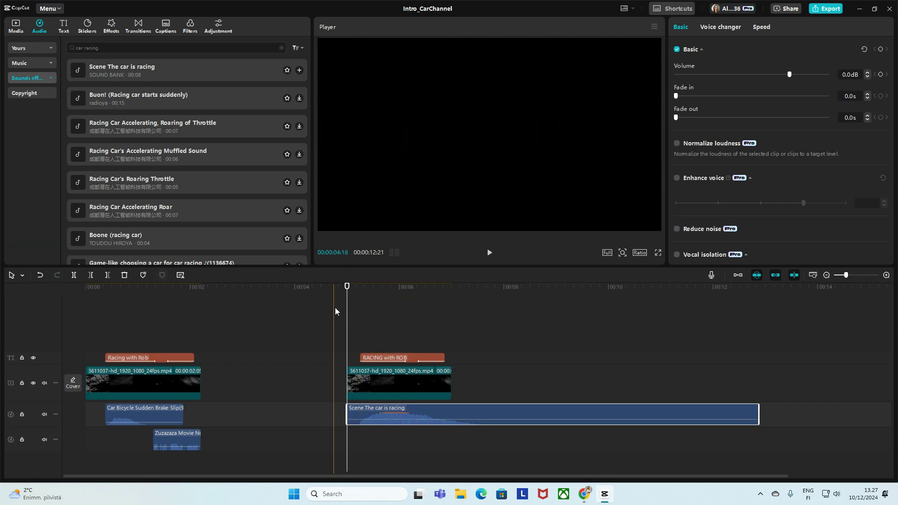
pyautogui.press('space')
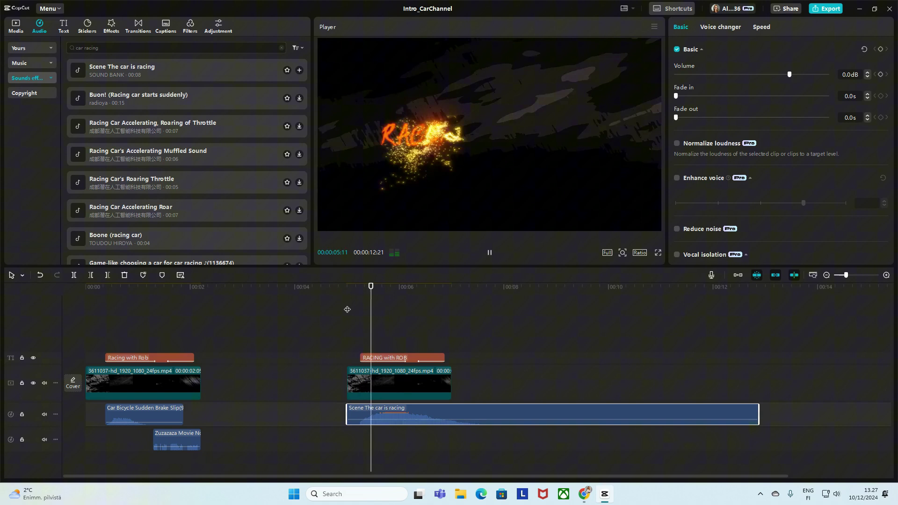
pyautogui.press('space')
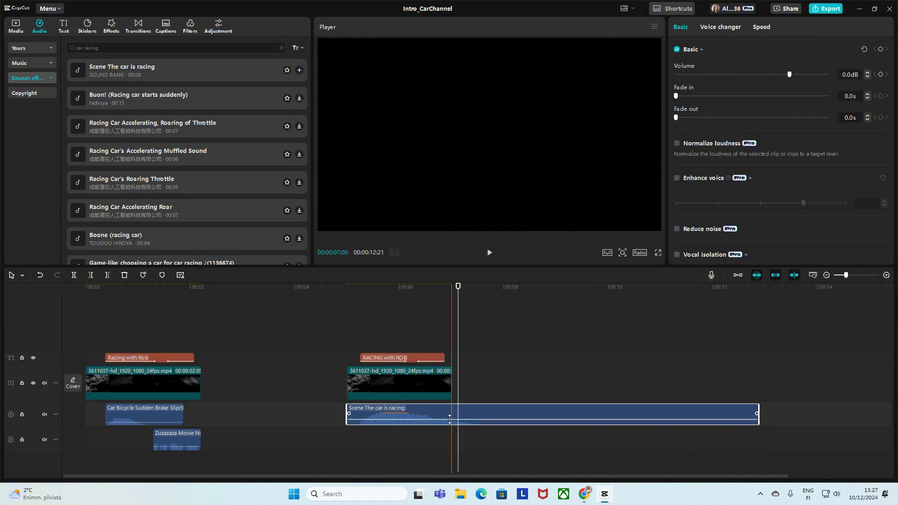
pyautogui.moveTo(458, 322); pyautogui.dragTo(404, 306)
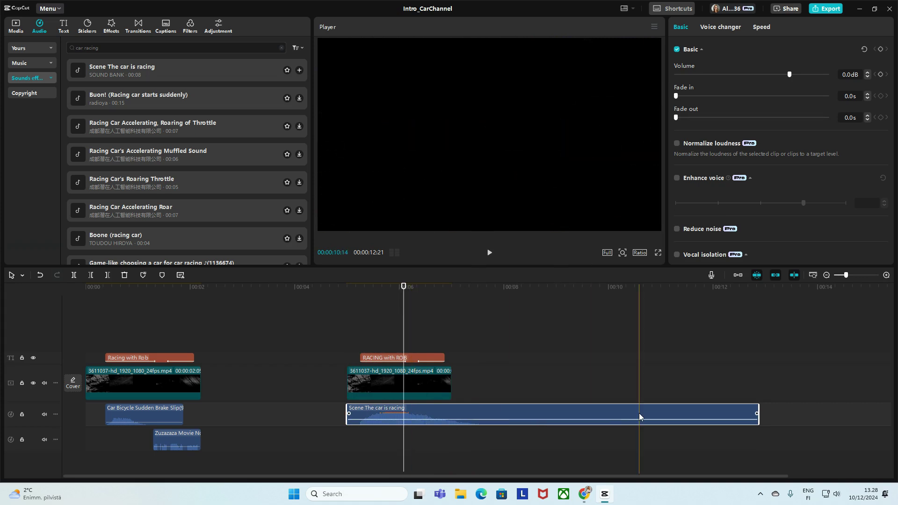
# Step: Give the racing sound a 0.3 s fade-out, lengthen it slightly and replay the intro
pyautogui.moveTo(755, 414); pyautogui.dragTo(404, 414)
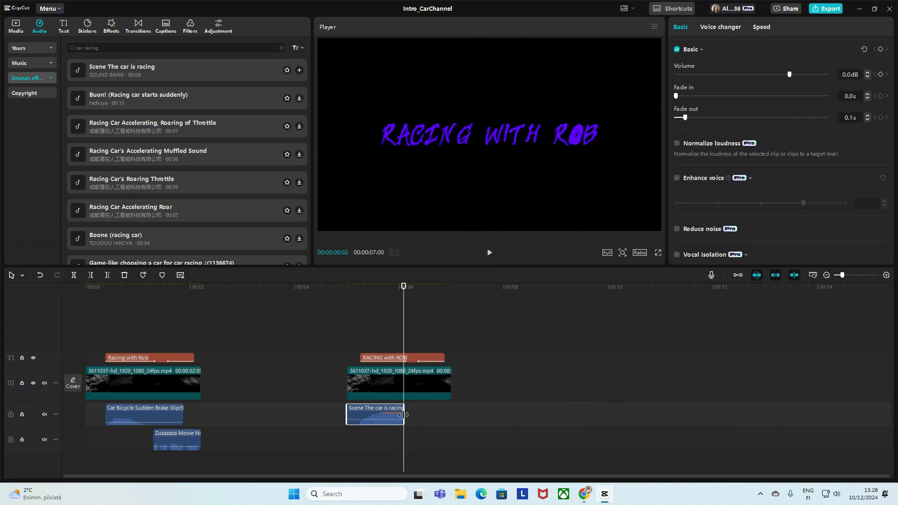
pyautogui.click(377, 414)
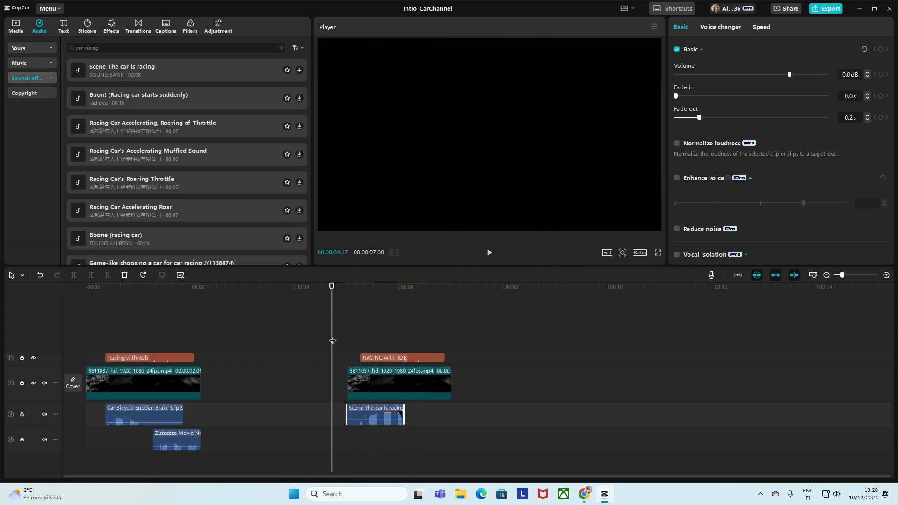
pyautogui.press('space')
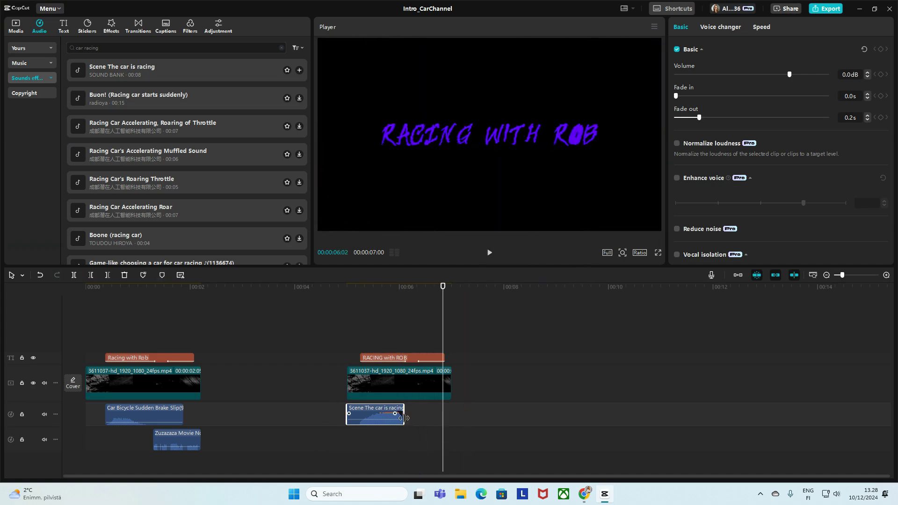
pyautogui.moveTo(409, 416); pyautogui.dragTo(412, 417)
pyautogui.click(344, 331)
pyautogui.press('space')
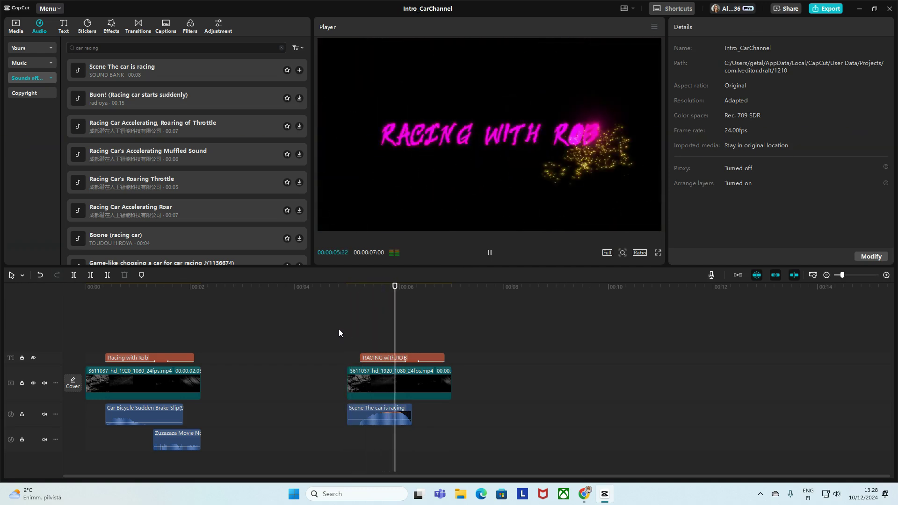
pyautogui.press('space')
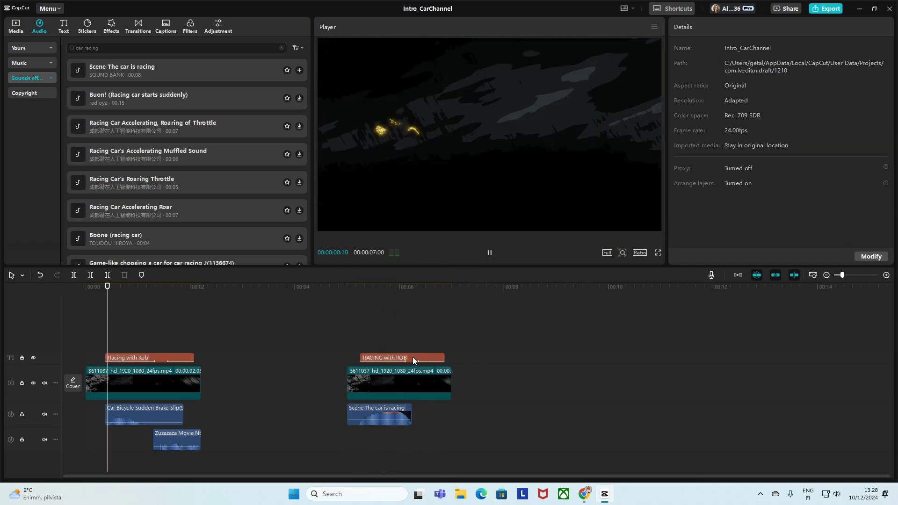
# Step: Extend the second 3611037 clip to 2:20 and stretch the RACING with ROB title to match
pyautogui.click(415, 346)
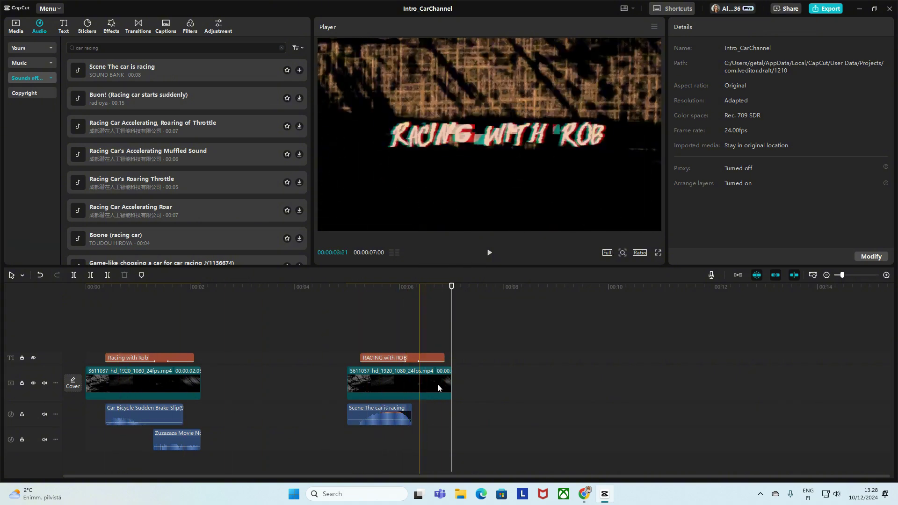
pyautogui.moveTo(450, 381); pyautogui.dragTo(494, 380)
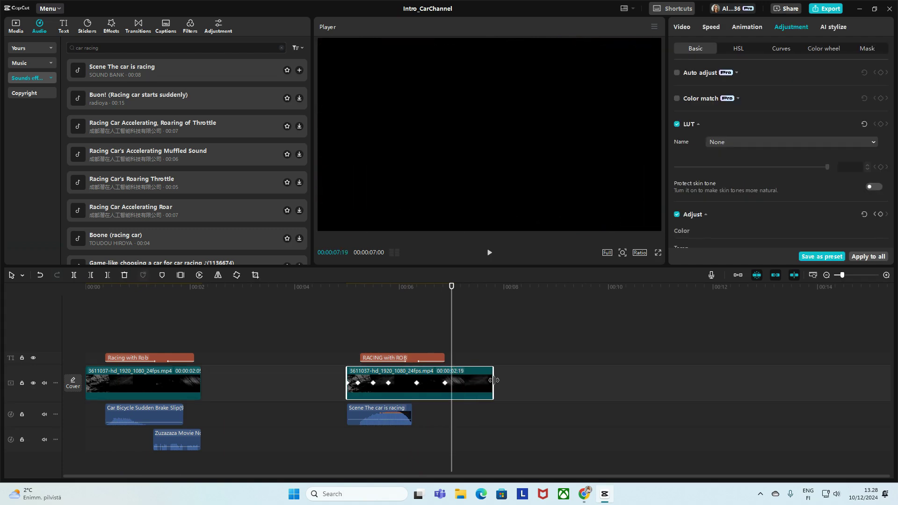
pyautogui.moveTo(444, 357); pyautogui.dragTo(470, 358)
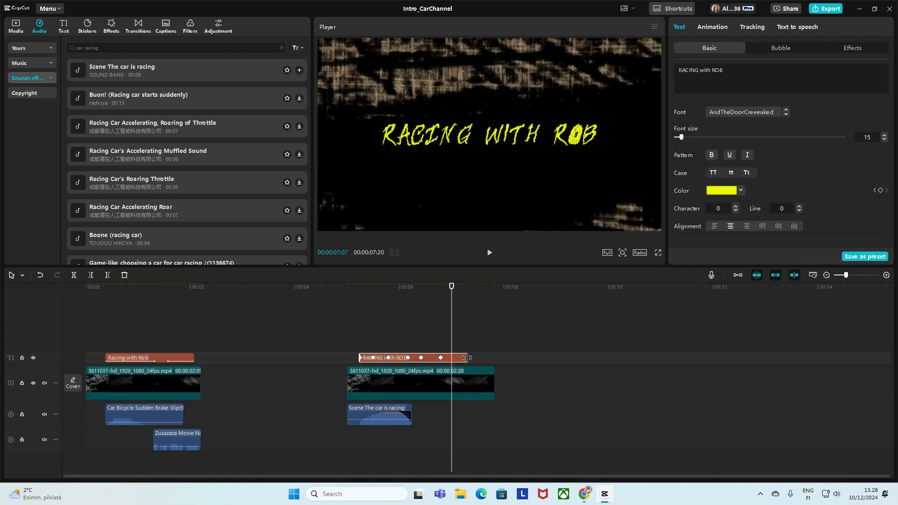
pyautogui.click(434, 323)
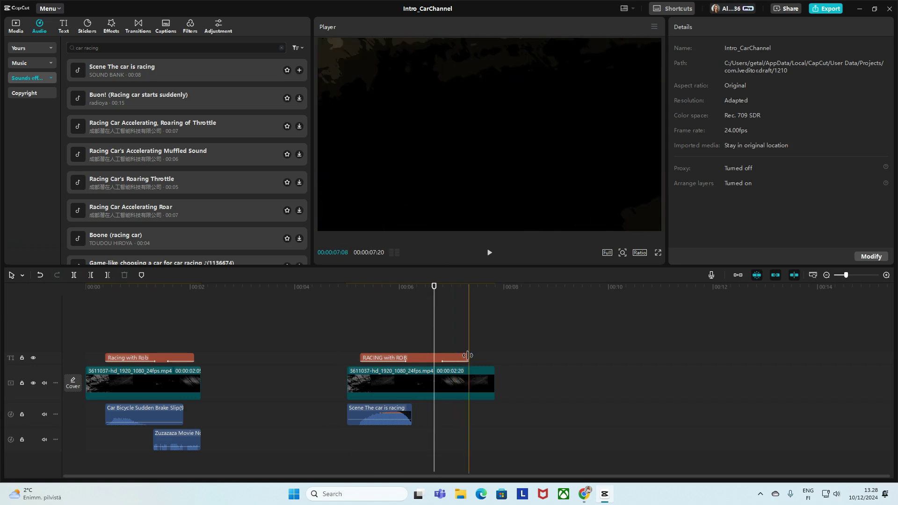
pyautogui.moveTo(467, 356); pyautogui.dragTo(445, 357)
# Step: Fine-tune the title's end point and replay the title section to check its timing
pyautogui.click(369, 331)
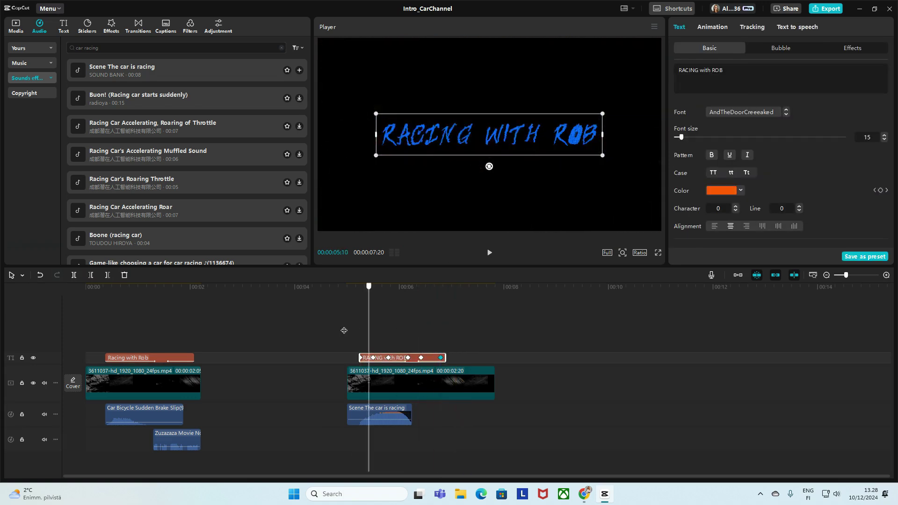
pyautogui.click(341, 331)
pyautogui.press('space')
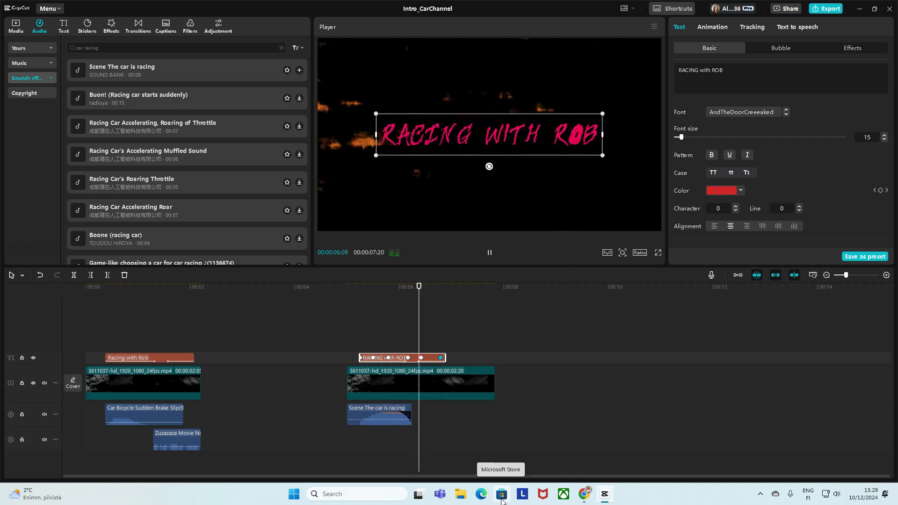
pyautogui.press('space')
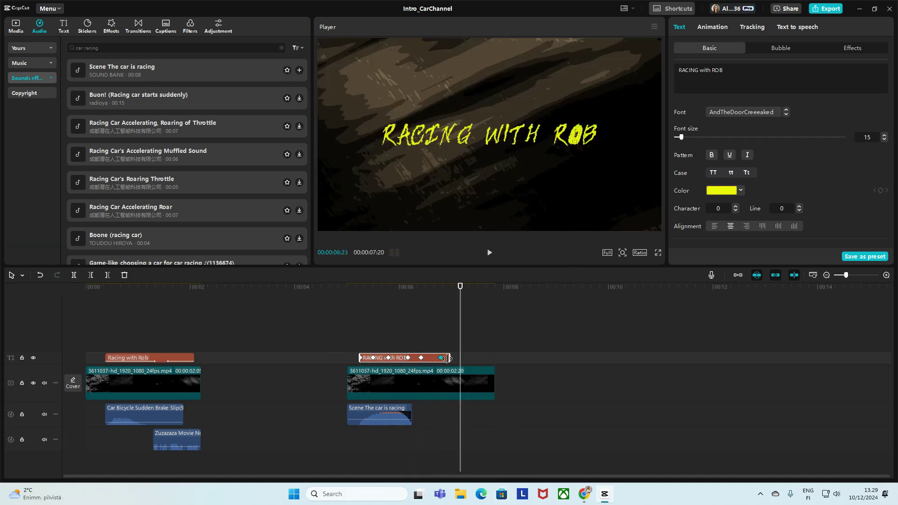
pyautogui.moveTo(447, 358); pyautogui.dragTo(460, 358)
pyautogui.click(401, 331)
pyautogui.press('space')
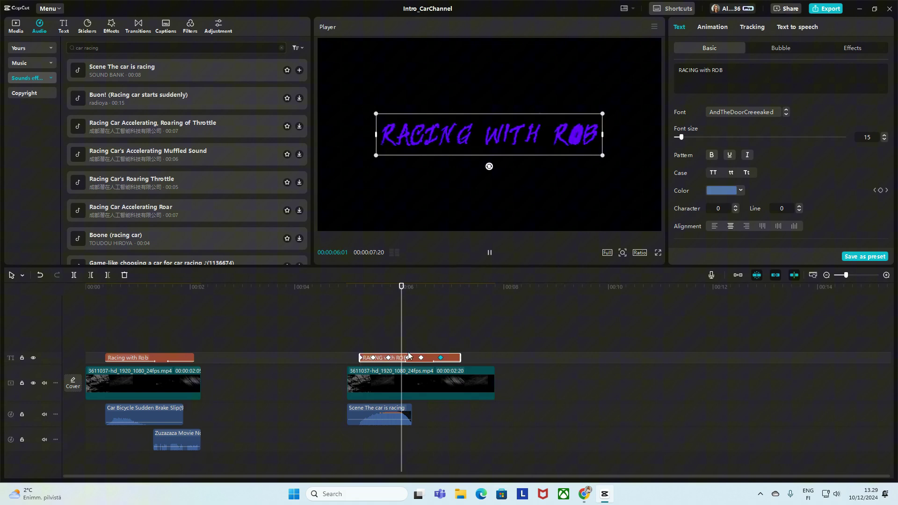
pyautogui.press('space')
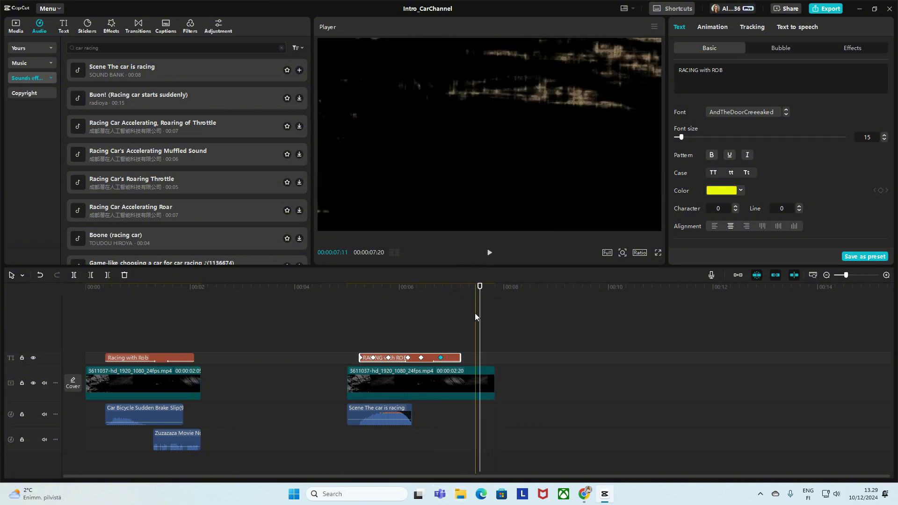
pyautogui.moveTo(475, 317); pyautogui.dragTo(435, 314)
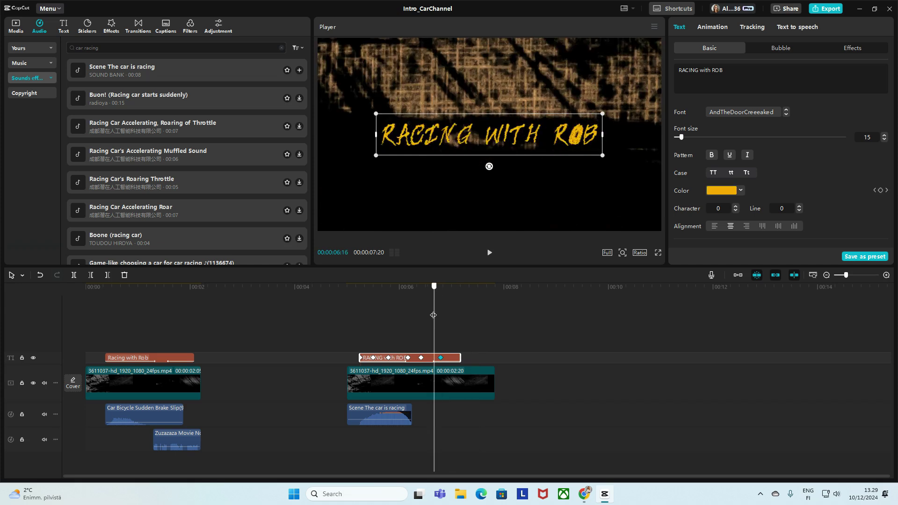
# Step: Search sound effects for 'glitch' and preview Kill Switch and Zuzazaza Movie Noise Glitch 91 and 94
pyautogui.moveTo(71, 49); pyautogui.dragTo(69, 49)
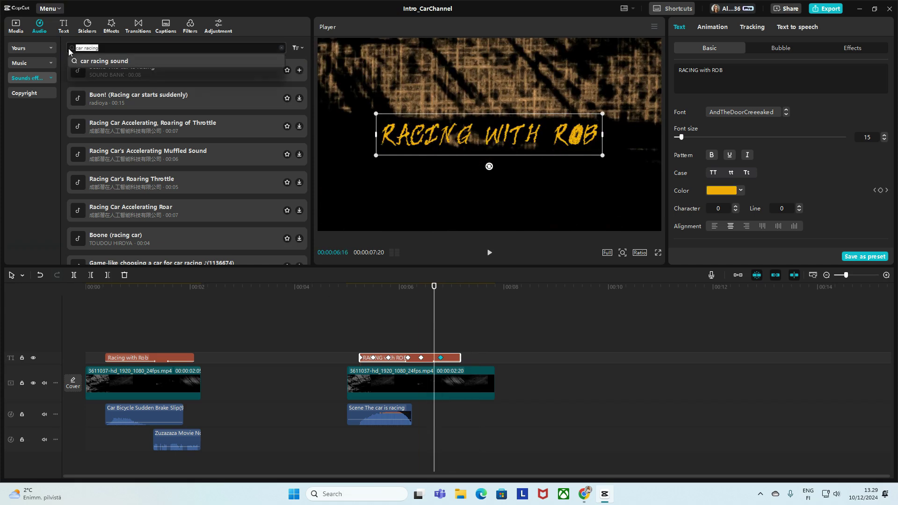
pyautogui.write('glit')
pyautogui.click(88, 61)
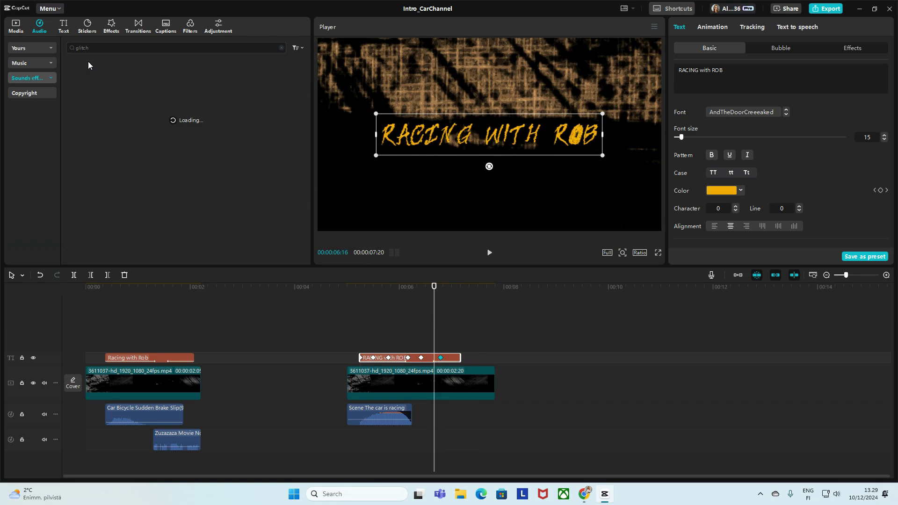
pyautogui.click(123, 75)
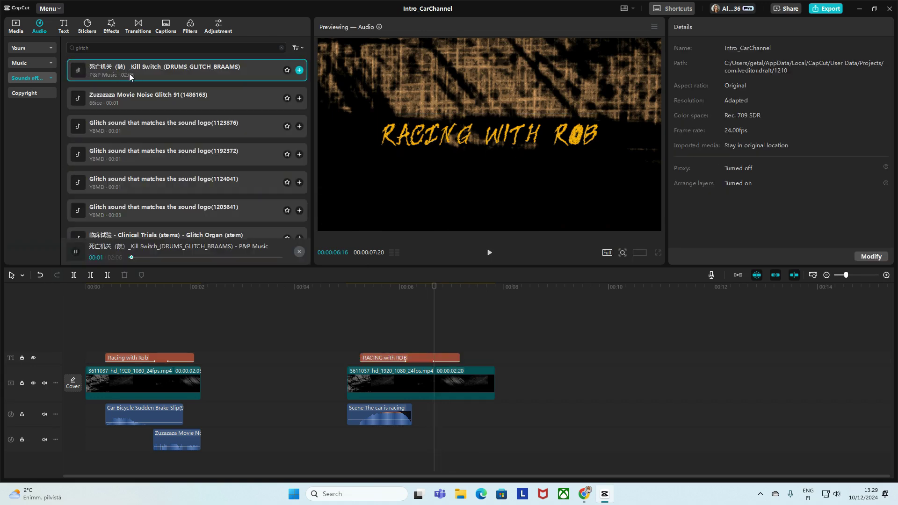
pyautogui.click(78, 102)
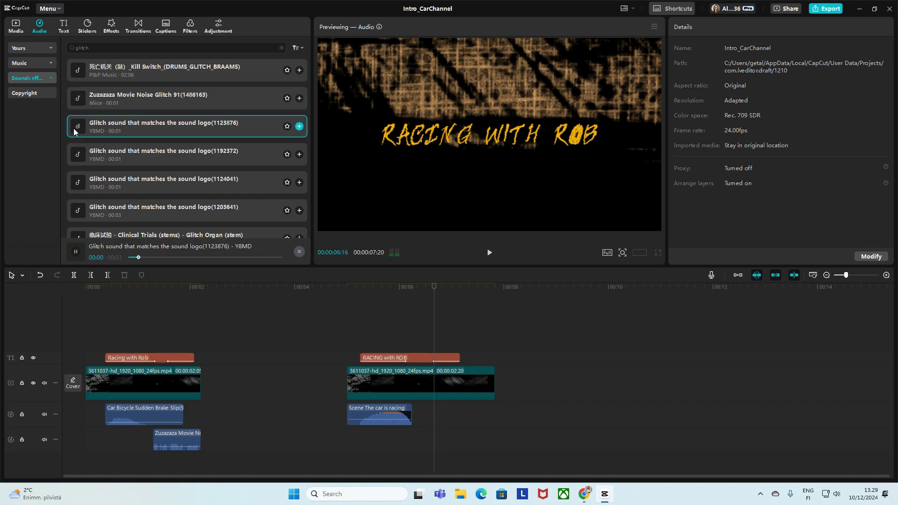
pyautogui.scroll(-1, 75, 140)
pyautogui.click(79, 228)
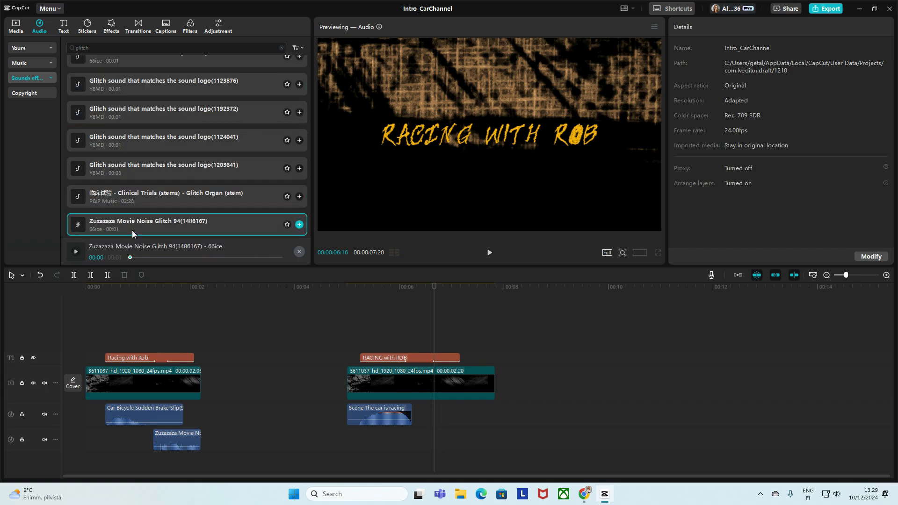
# Step: Place Zuzazaza Movie Noise Glitch 94 after the car sound, running to 7:20, and preview the ending
pyautogui.moveTo(114, 232); pyautogui.dragTo(432, 414)
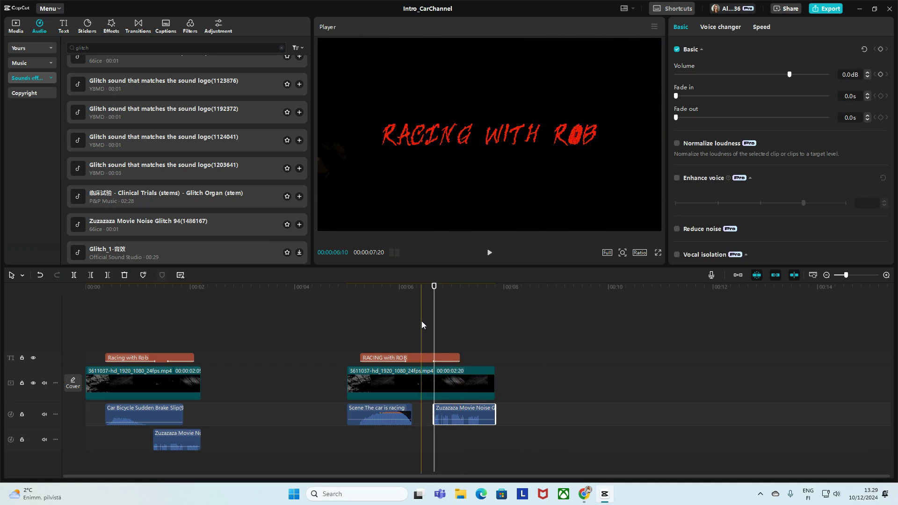
pyautogui.click(422, 321)
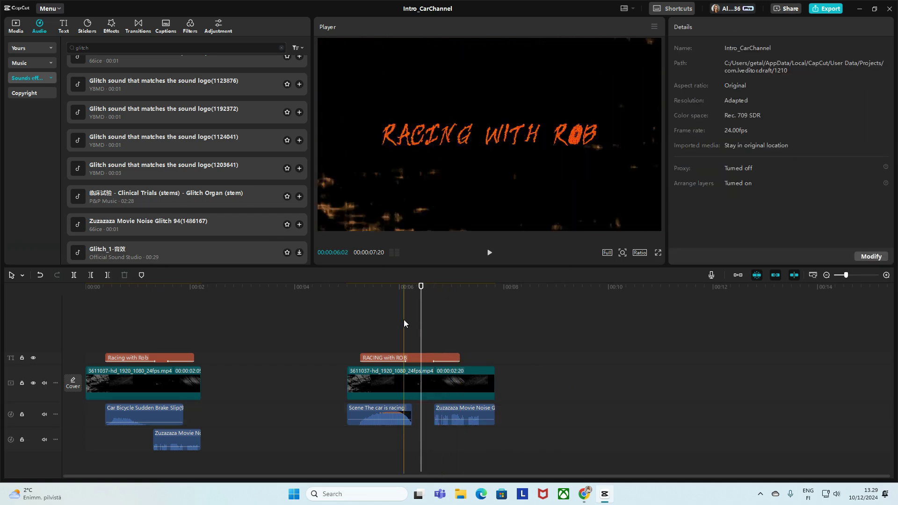
pyautogui.press('space')
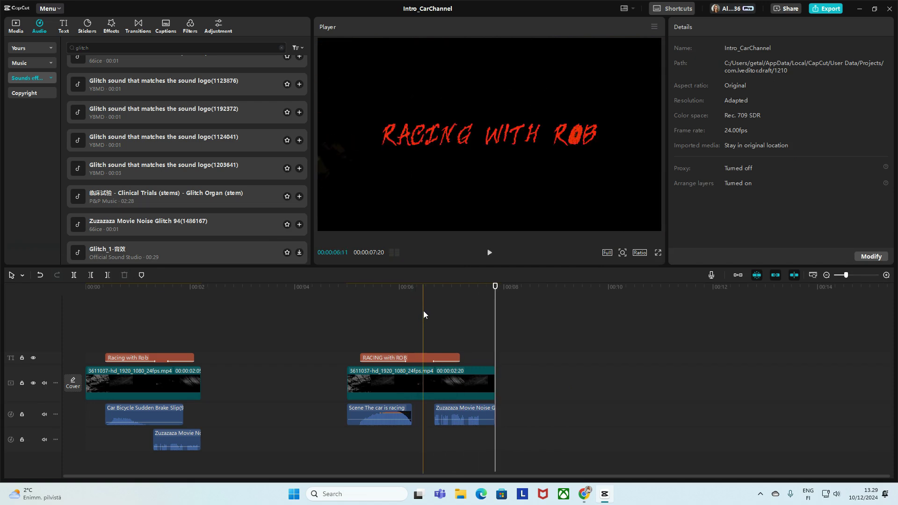
pyautogui.click(424, 309)
pyautogui.press('space')
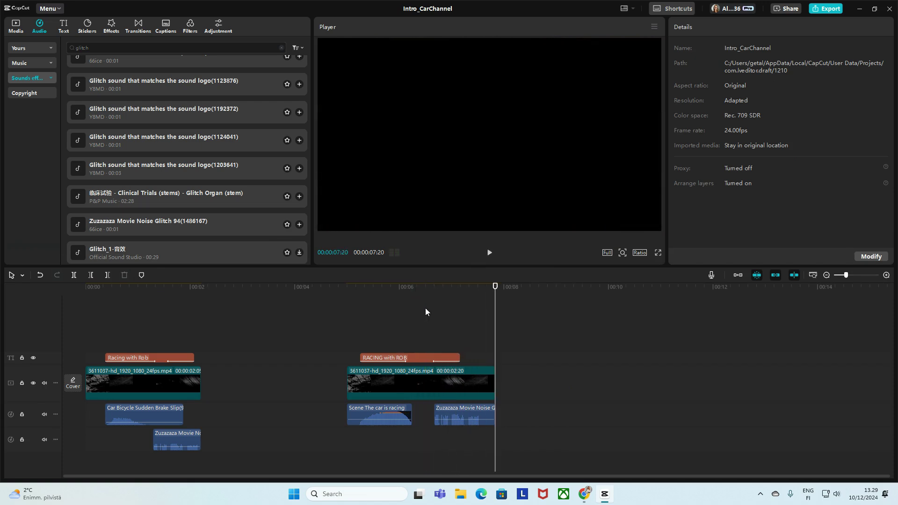
pyautogui.click(488, 383)
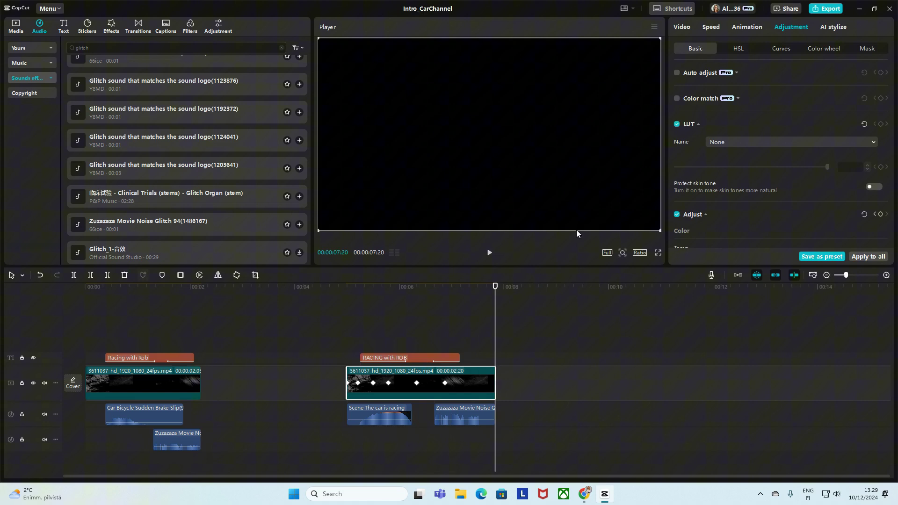
# Step: Apply the Scan exit animation to the second racing clip and replay the intro's ending
pyautogui.click(748, 27)
pyautogui.click(793, 47)
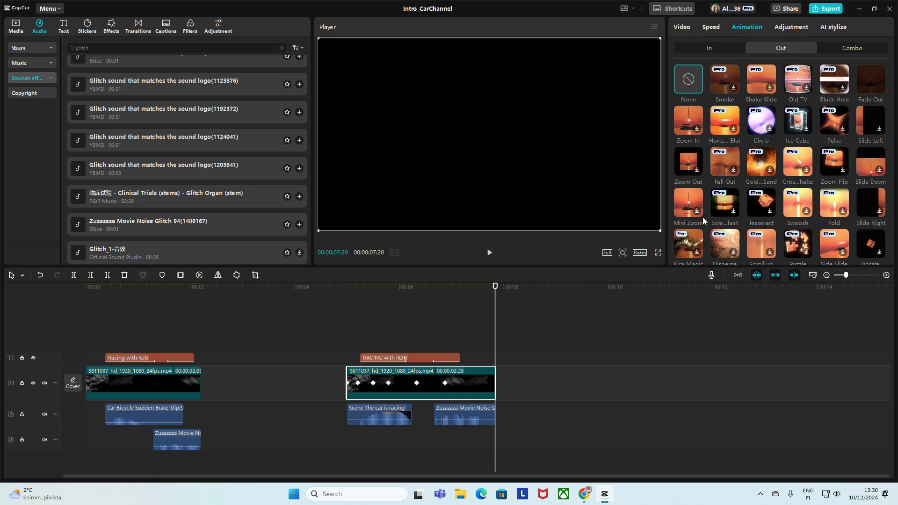
pyautogui.scroll(-5, 702, 217)
pyautogui.scroll(-4, 736, 159)
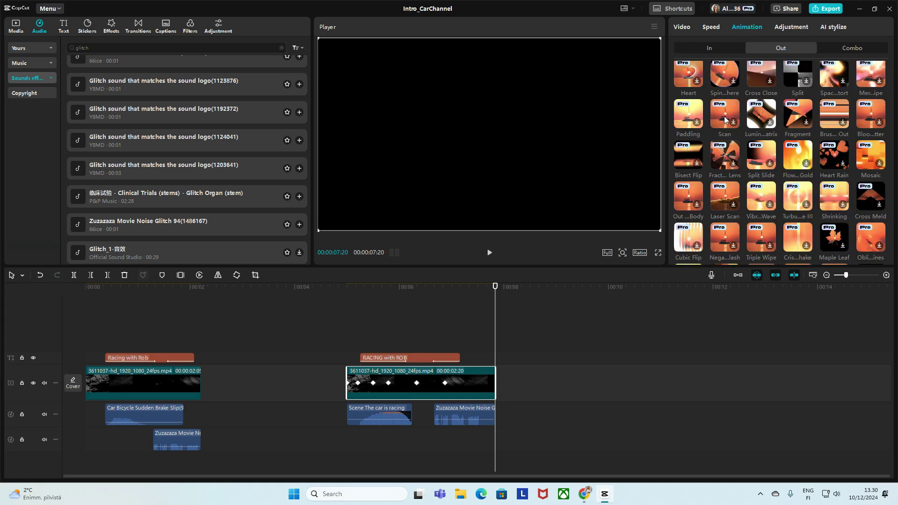
pyautogui.scroll(1, 730, 145)
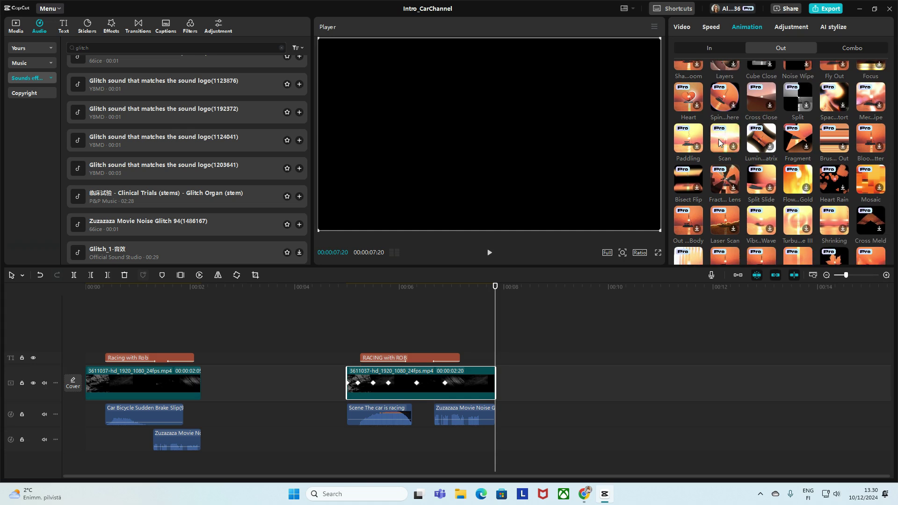
pyautogui.click(718, 139)
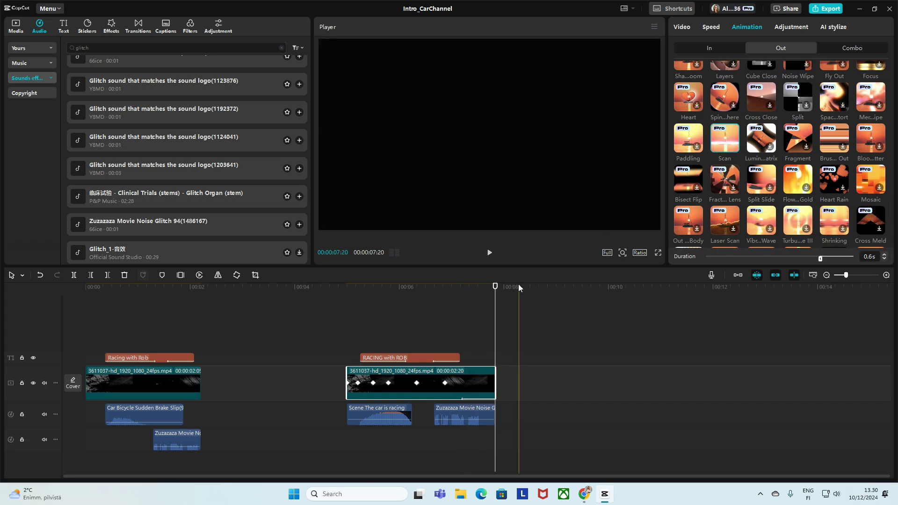
pyautogui.moveTo(382, 309); pyautogui.dragTo(340, 308)
pyautogui.press('space')
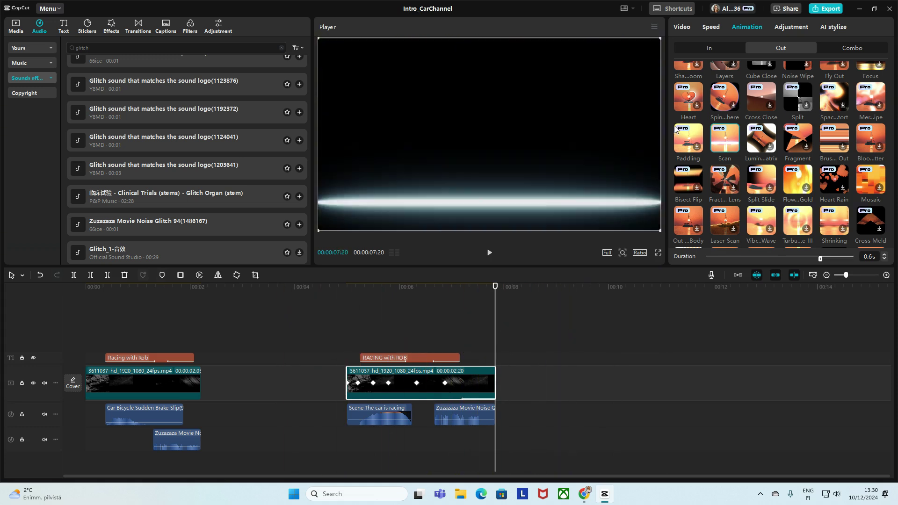
pyautogui.click(825, 9)
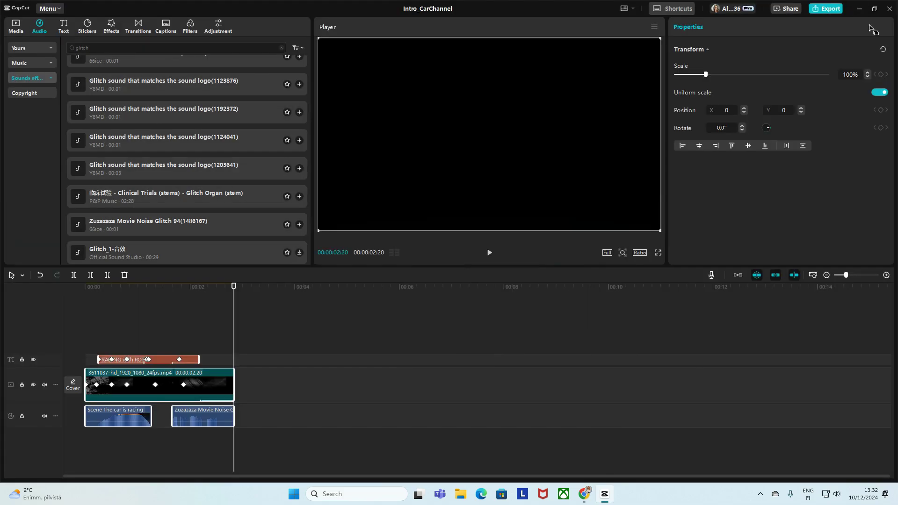
# Step: Play Intro_CarChannel_01 and Intro_CarChannel from the desktop in Media Player, closing it after each
pyautogui.click(861, 9)
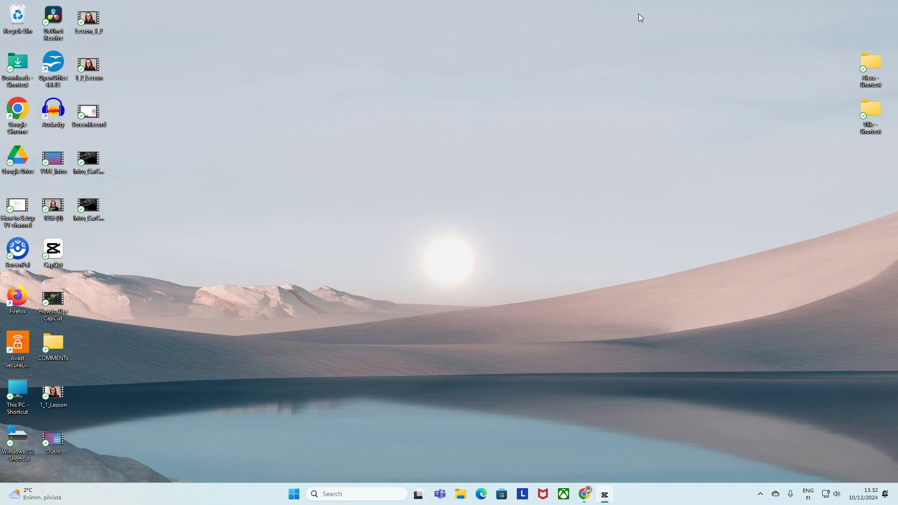
pyautogui.doubleClick(89, 162)
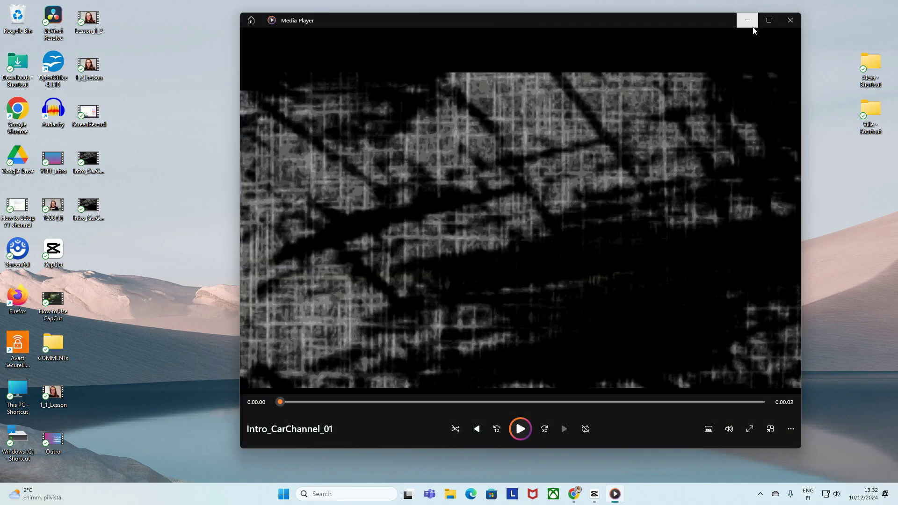
pyautogui.click(791, 20)
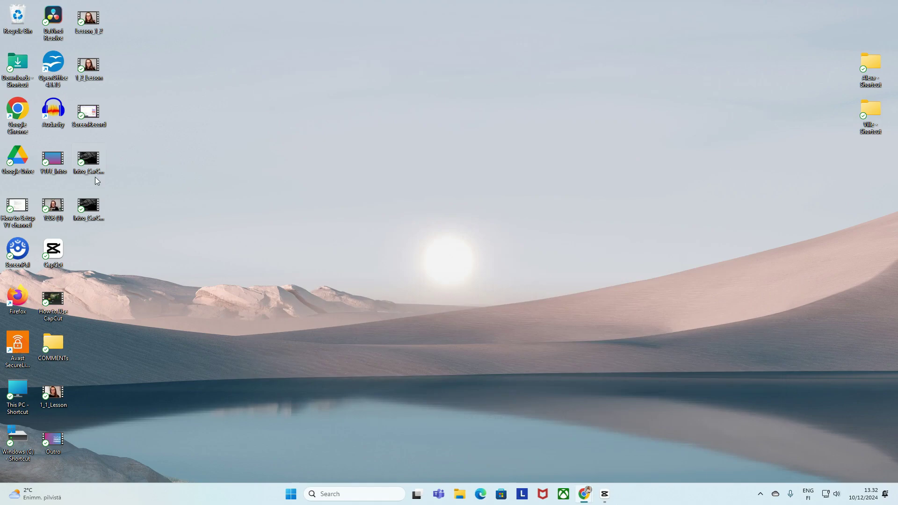
pyautogui.doubleClick(88, 209)
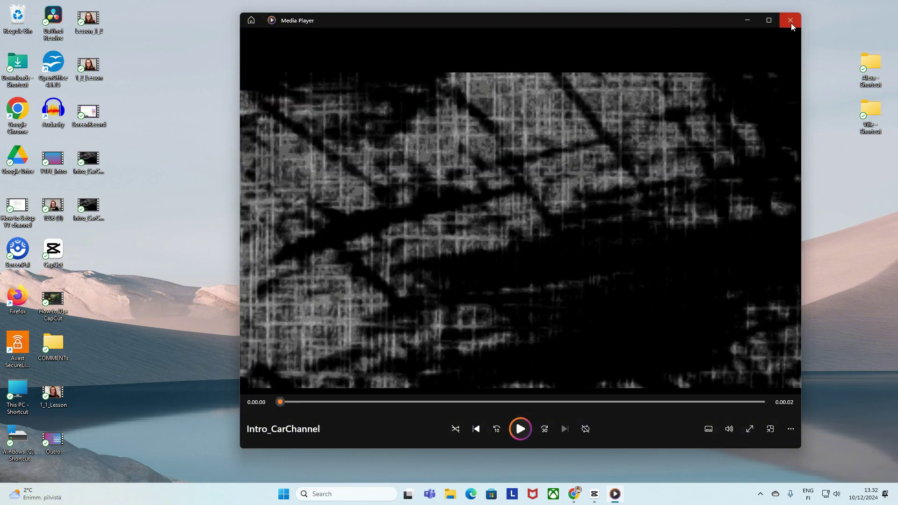
pyautogui.click(790, 21)
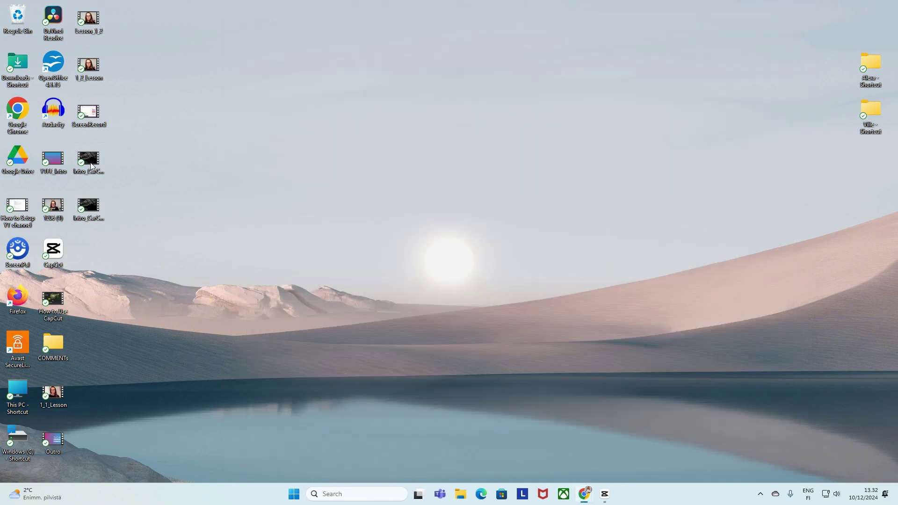
# Step: Undo the last intro change, close the intro project and create a new empty project
pyautogui.click(604, 497)
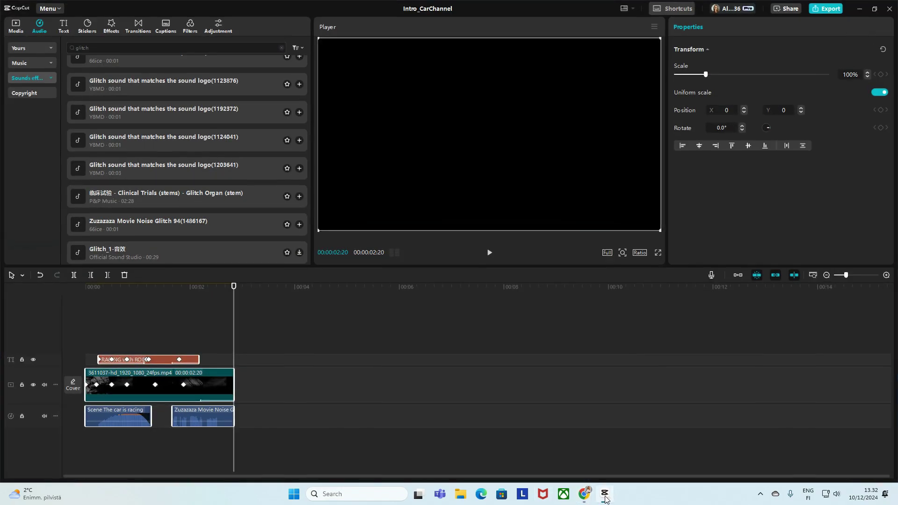
pyautogui.hotkey('ctrl', 'z')
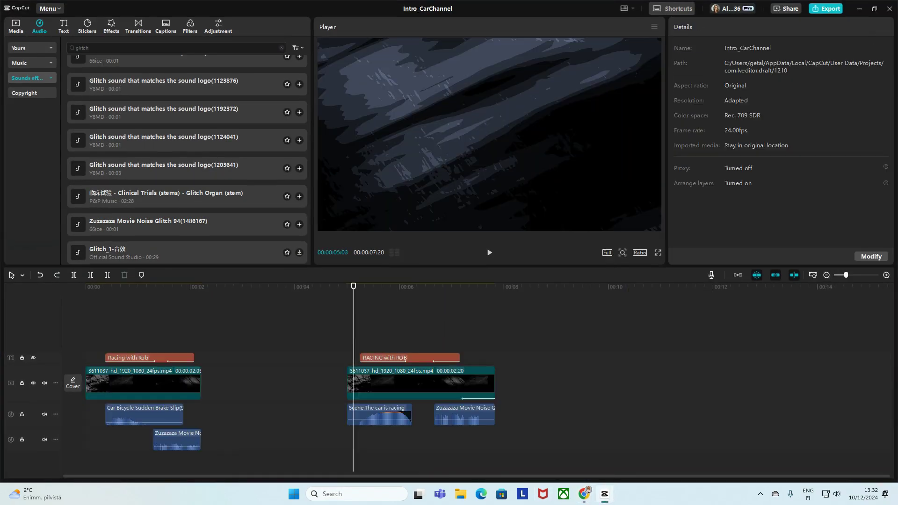
pyautogui.click(891, 10)
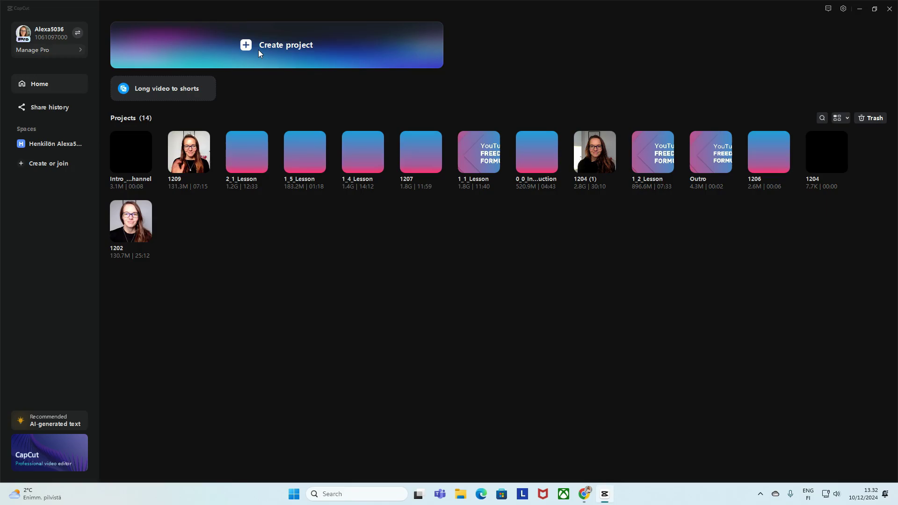
pyautogui.click(257, 49)
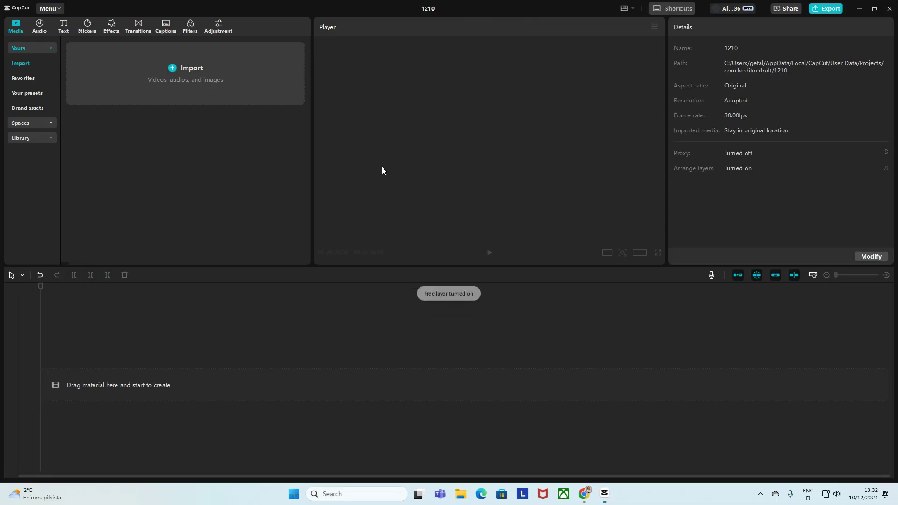
# Step: Import 1_1_Lesson.mp4 and Intro_CarChannel.mp4 from the Desktop into the media library
pyautogui.click(168, 72)
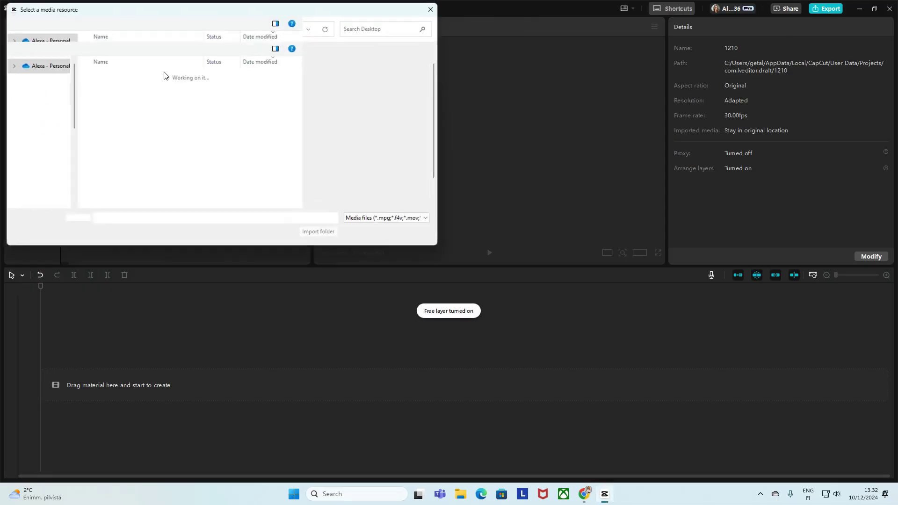
pyautogui.click(159, 89)
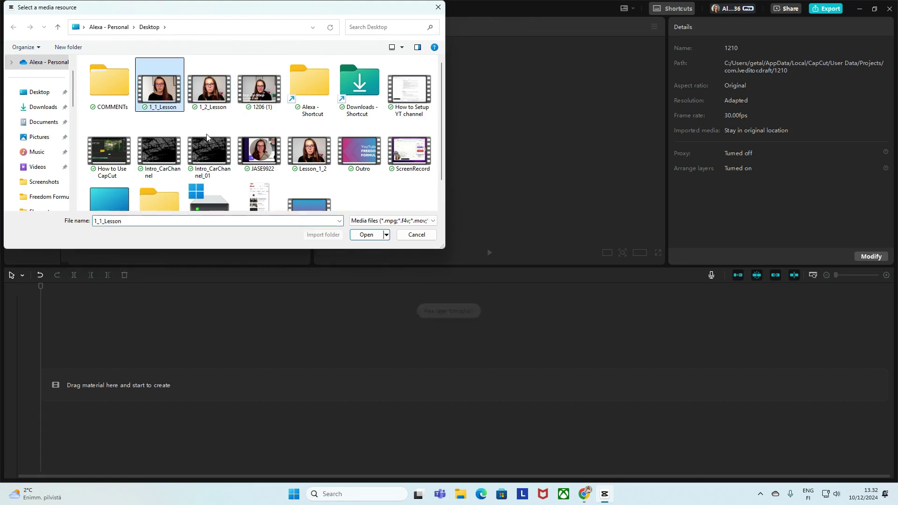
pyautogui.click(366, 234)
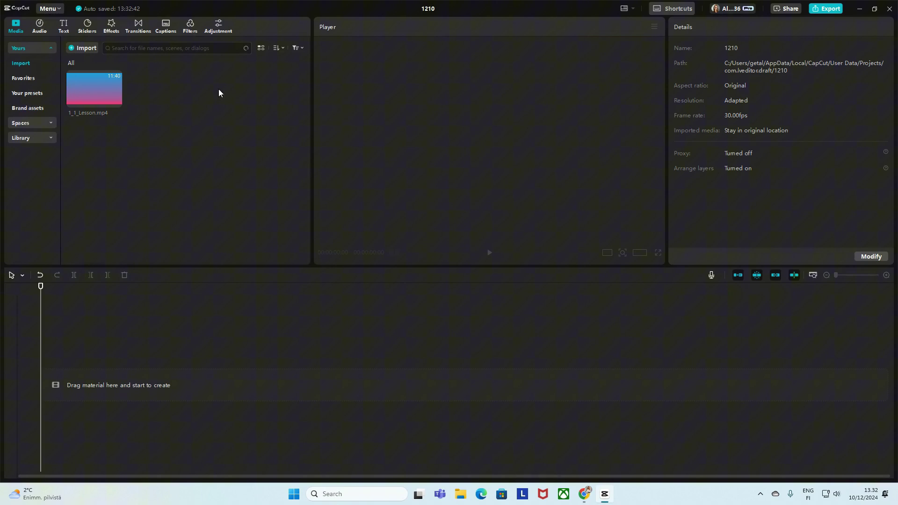
pyautogui.click(84, 49)
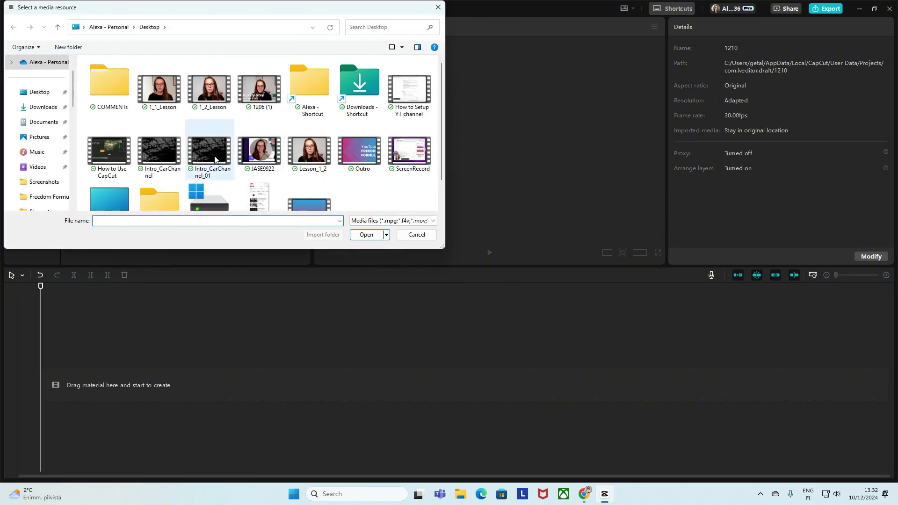
pyautogui.click(155, 151)
pyautogui.click(365, 235)
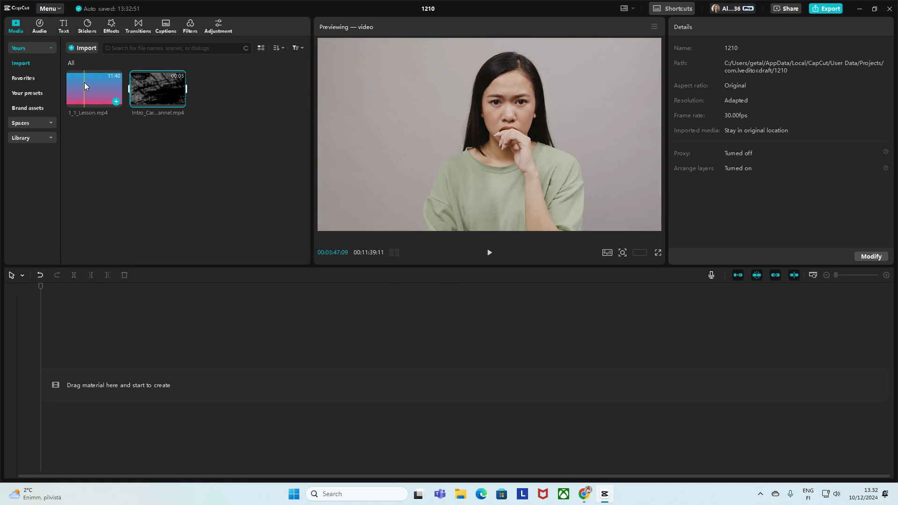
# Step: Put 1_1_Lesson on the timeline, split it about 3 s in, insert Intro_CarChannel there and preview
pyautogui.moveTo(91, 85); pyautogui.dragTo(87, 368)
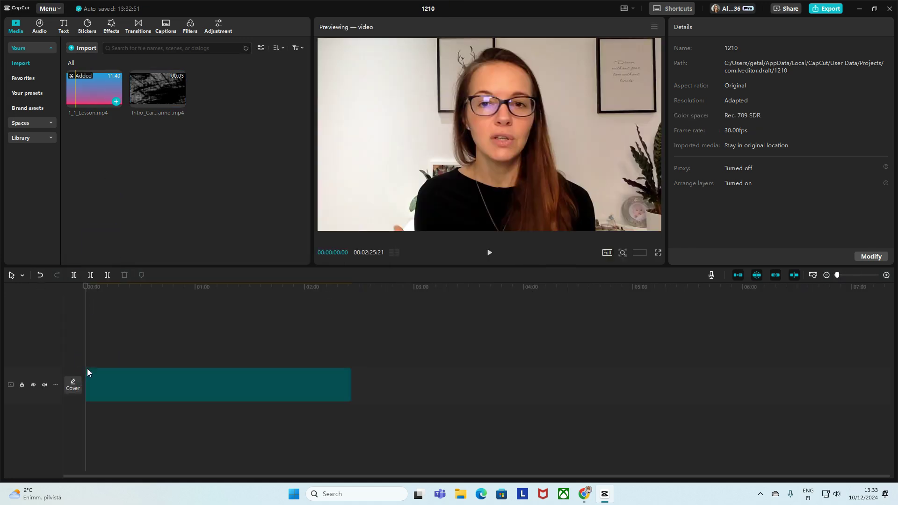
pyautogui.press('space')
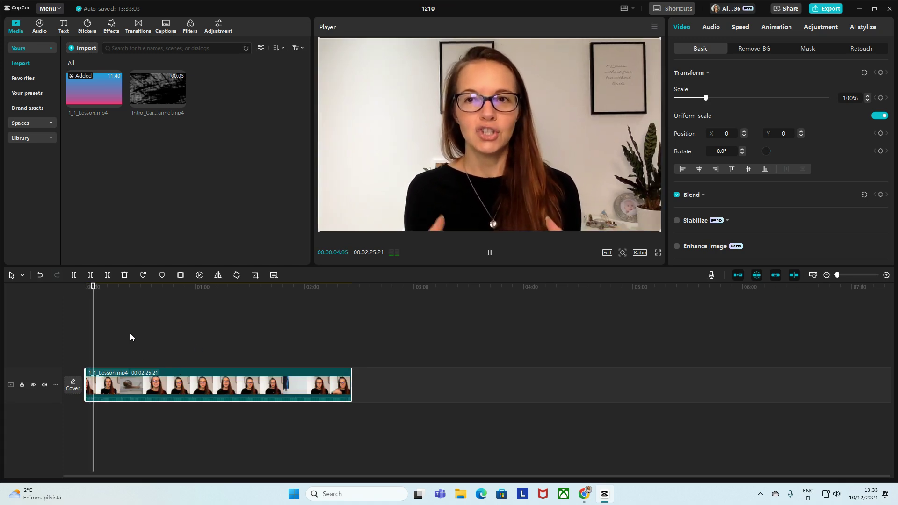
pyautogui.click(99, 354)
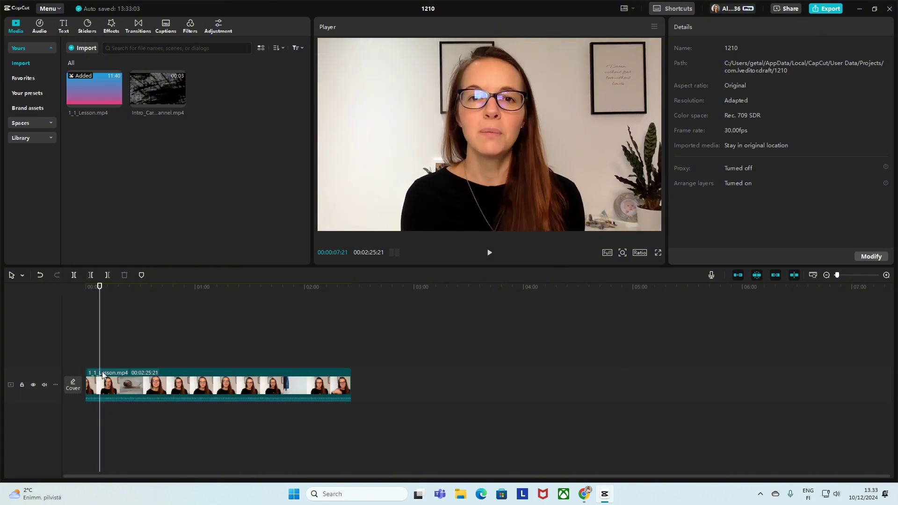
pyautogui.hotkey('ctrl', 'b')
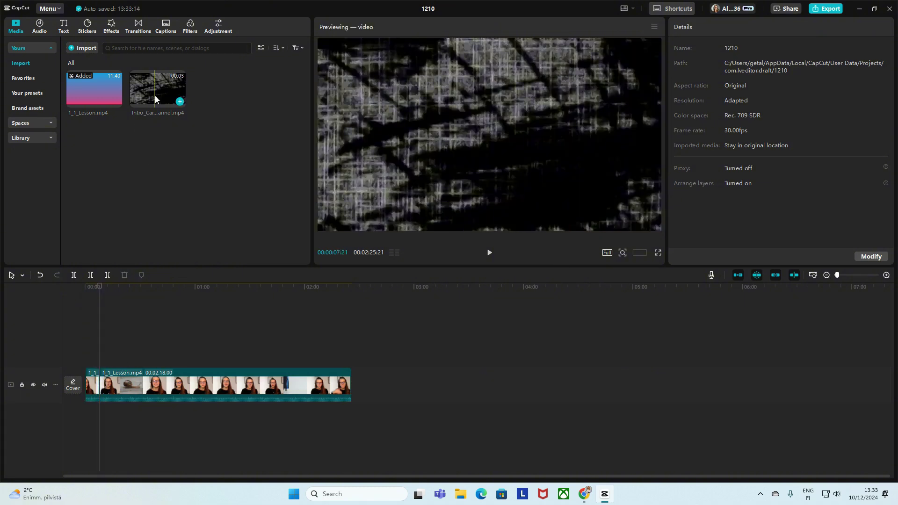
pyautogui.moveTo(153, 83); pyautogui.dragTo(101, 386)
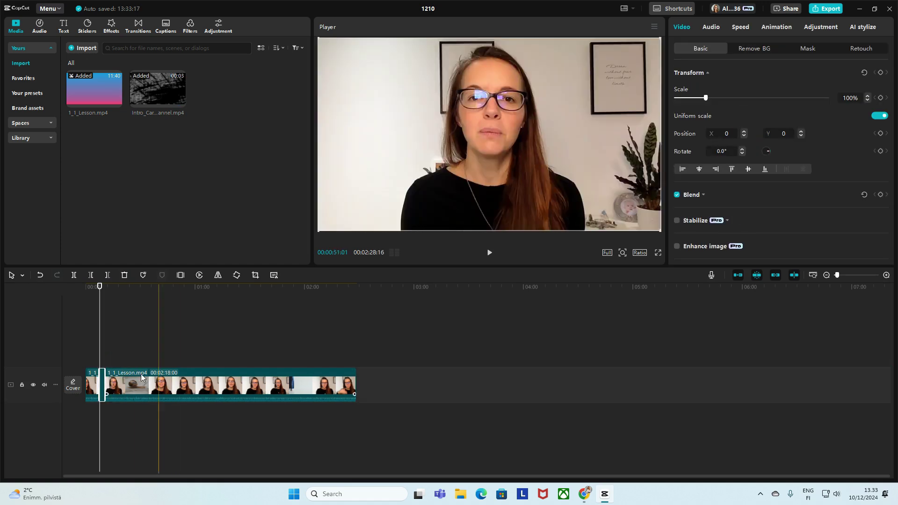
pyautogui.click(95, 334)
pyautogui.press('space')
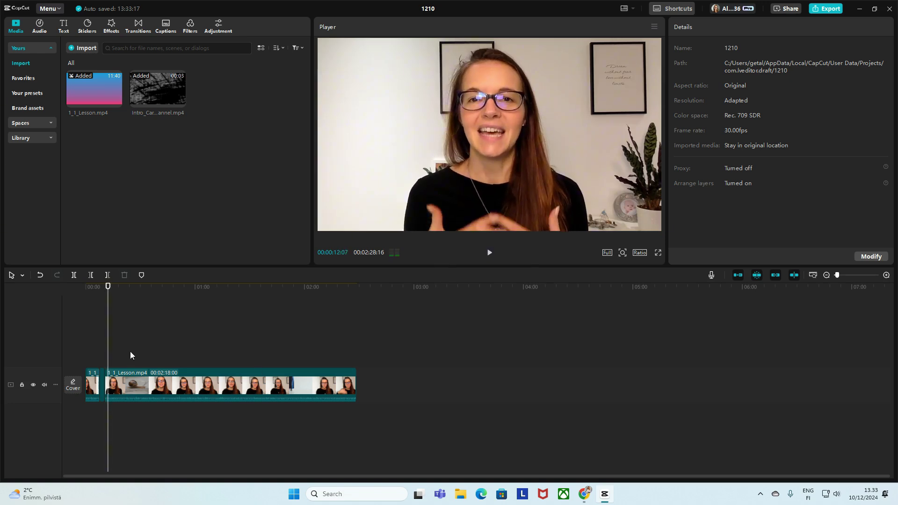
pyautogui.press('space')
# Step: Clear the timeline and place 1_1_Lesson back on it alone
pyautogui.moveTo(382, 344); pyautogui.dragTo(88, 412)
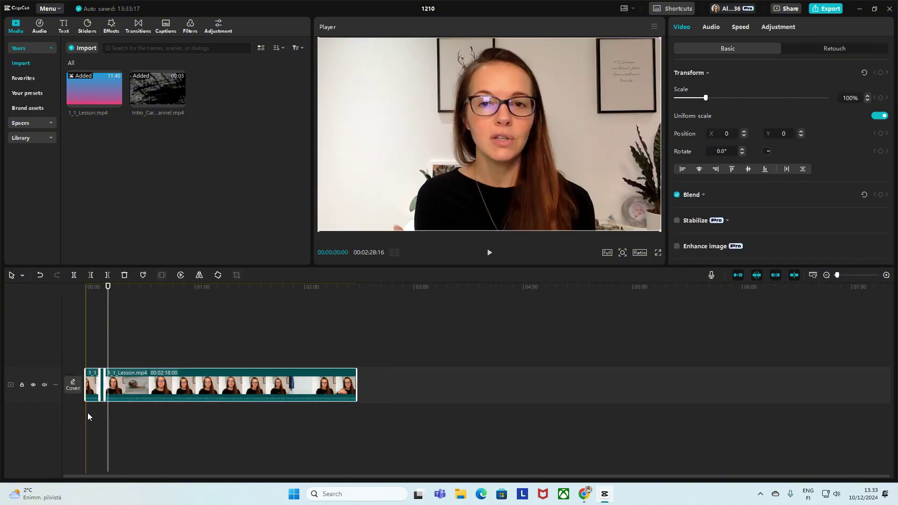
pyautogui.press('Delete')
pyautogui.moveTo(90, 86); pyautogui.dragTo(68, 383)
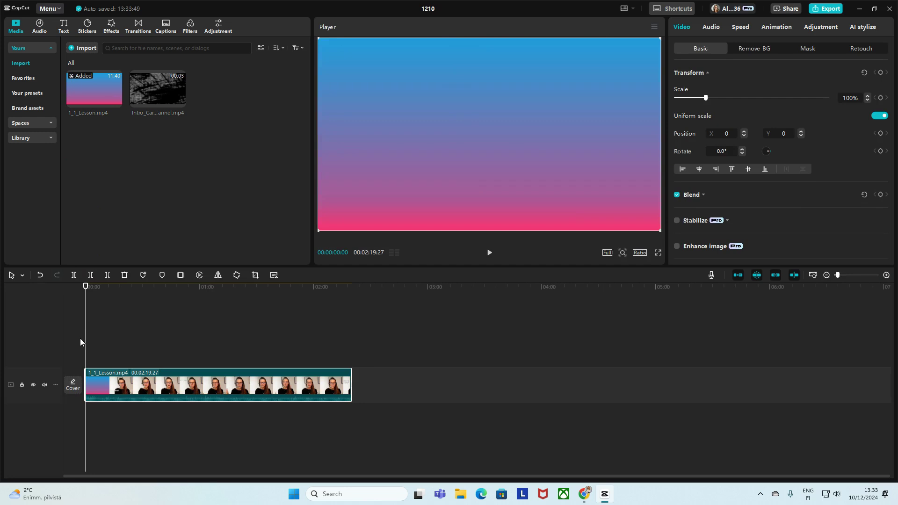
pyautogui.press('space')
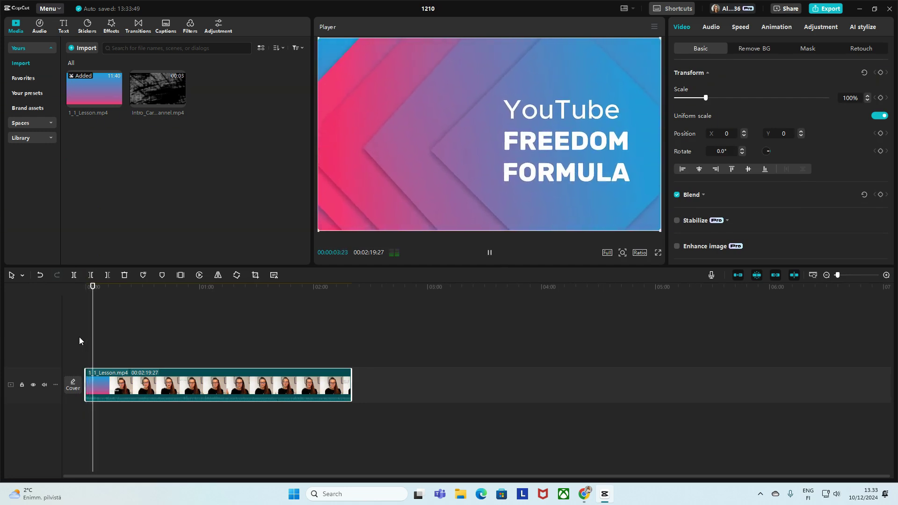
pyautogui.press('space')
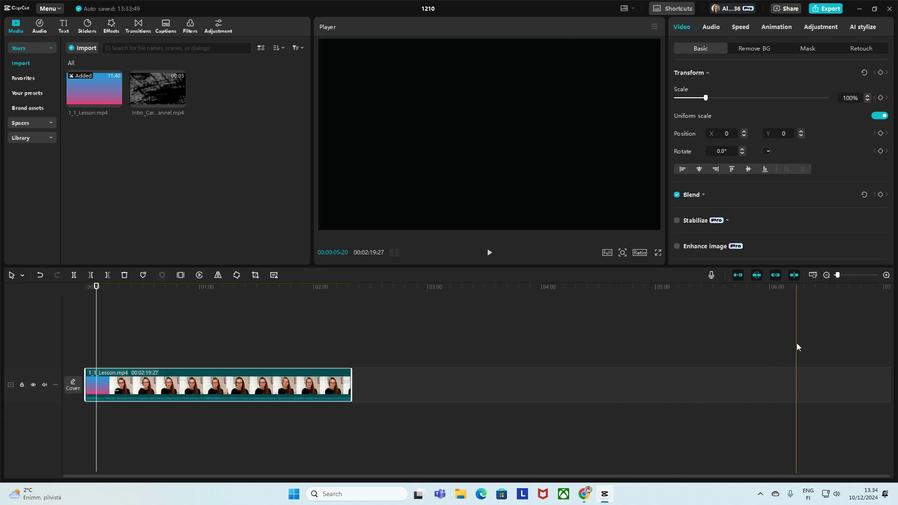
pyautogui.click(796, 346)
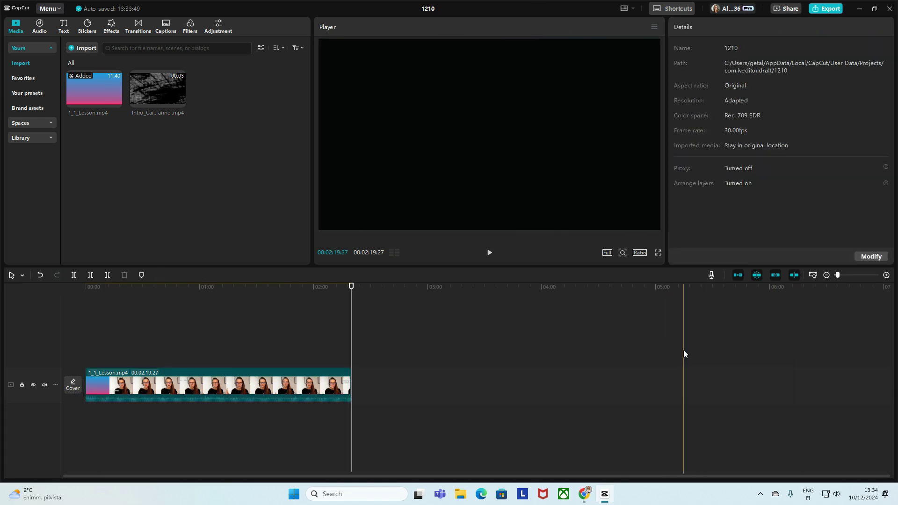